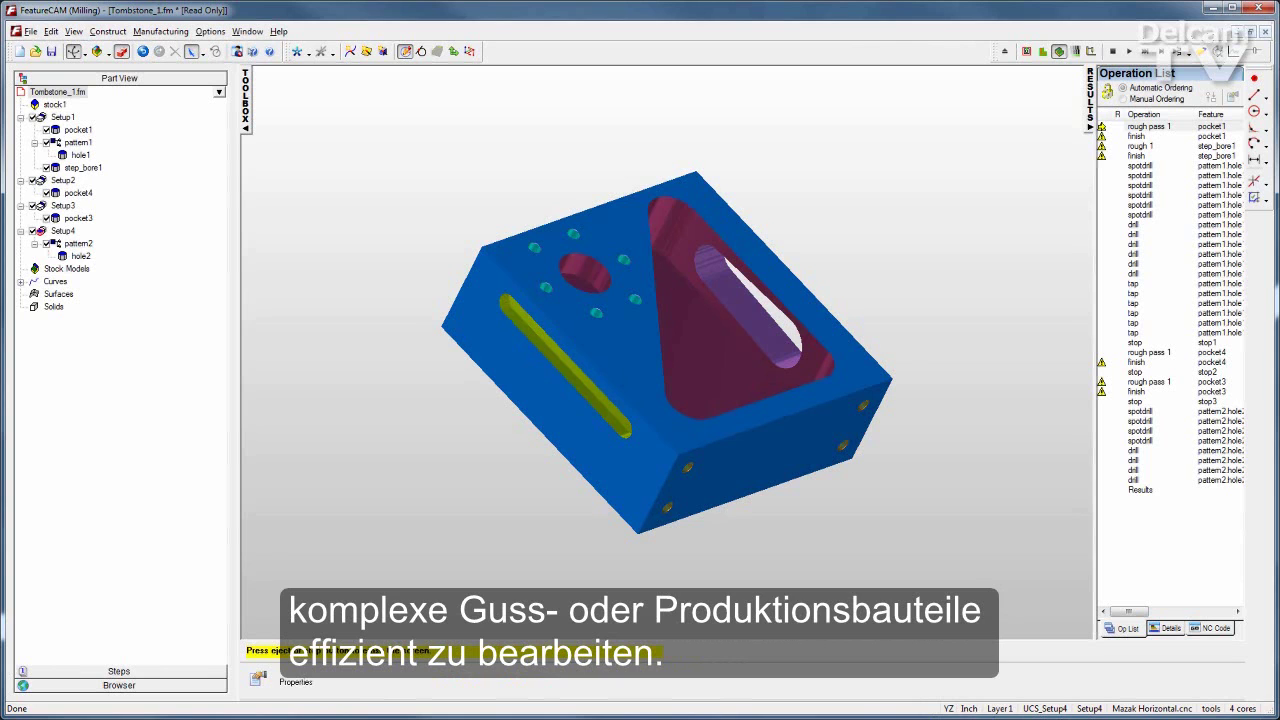
- Stop the simulation and examine the axis orientation of Setup1, Setup2, Setup3 and Setup4 on the part
middle_drag(628, 476, 620, 420)
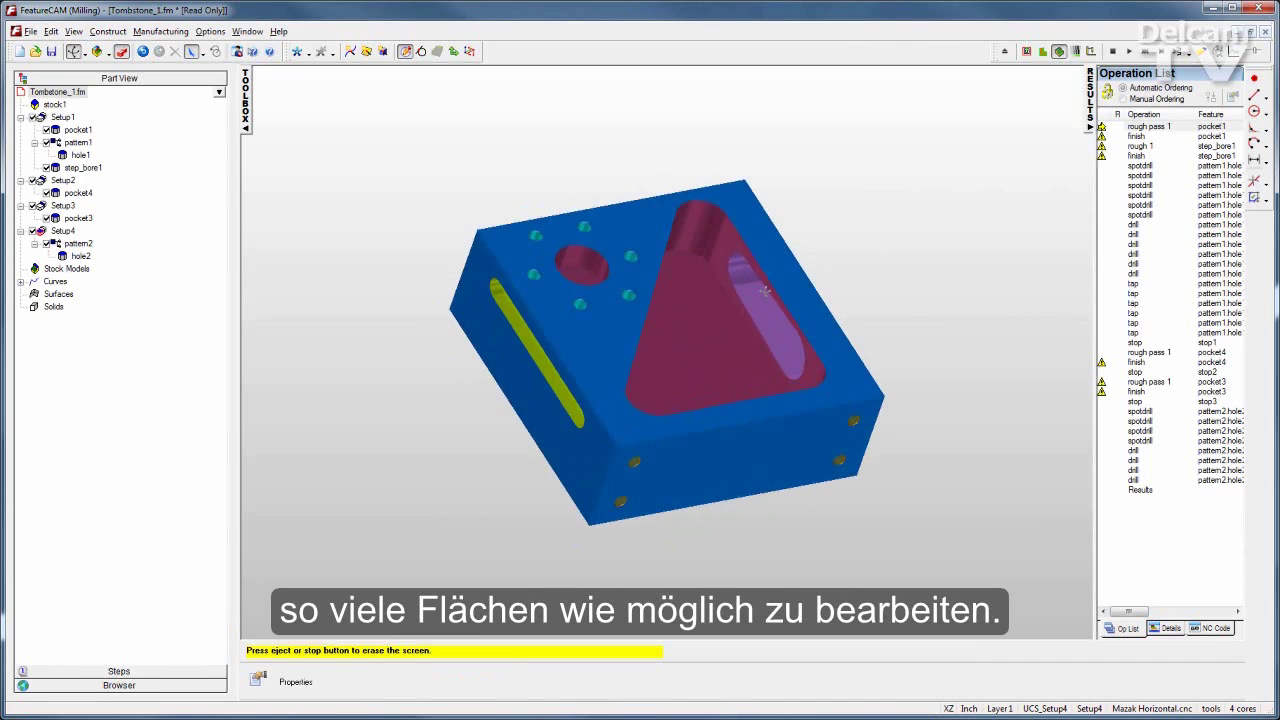
click(1112, 51)
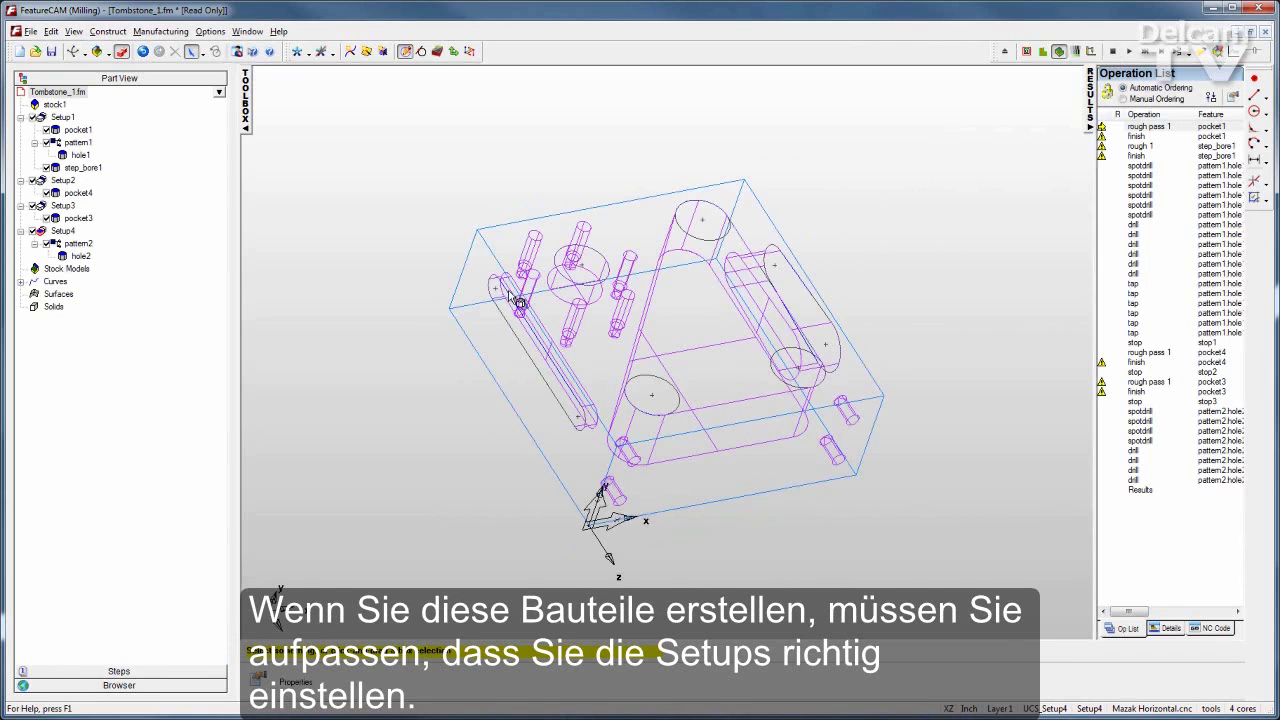
click(62, 117)
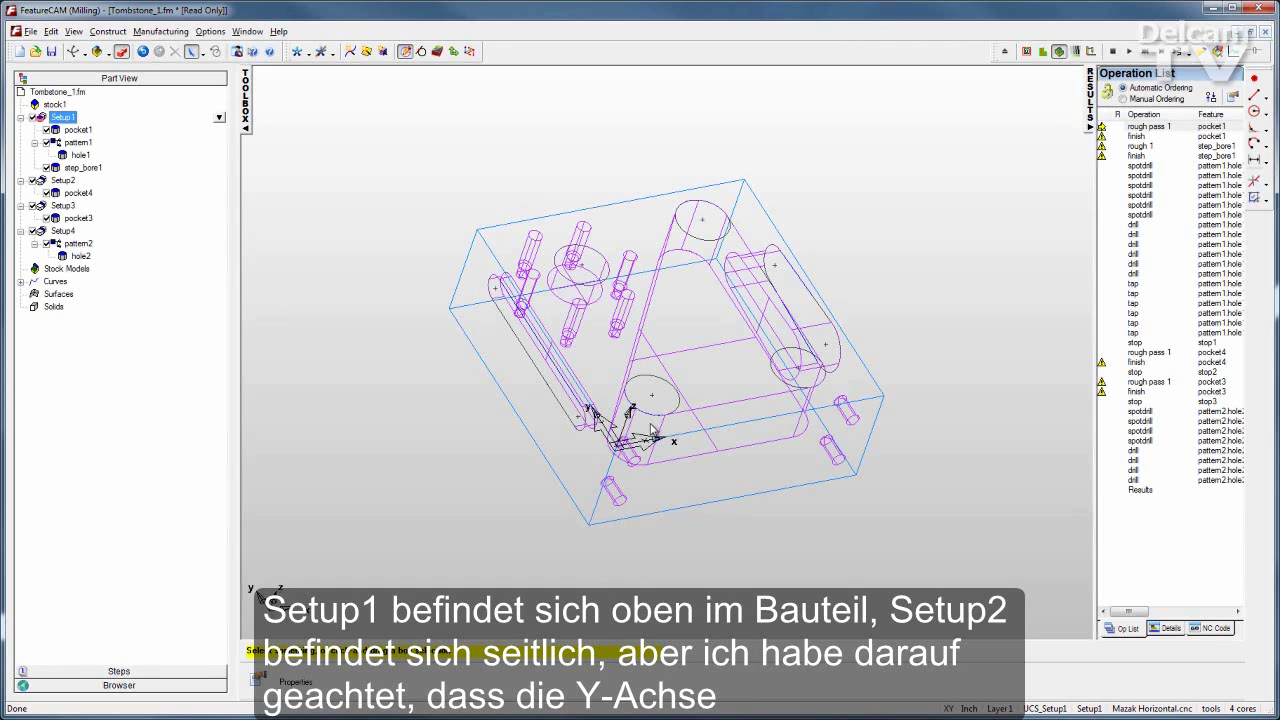
click(63, 181)
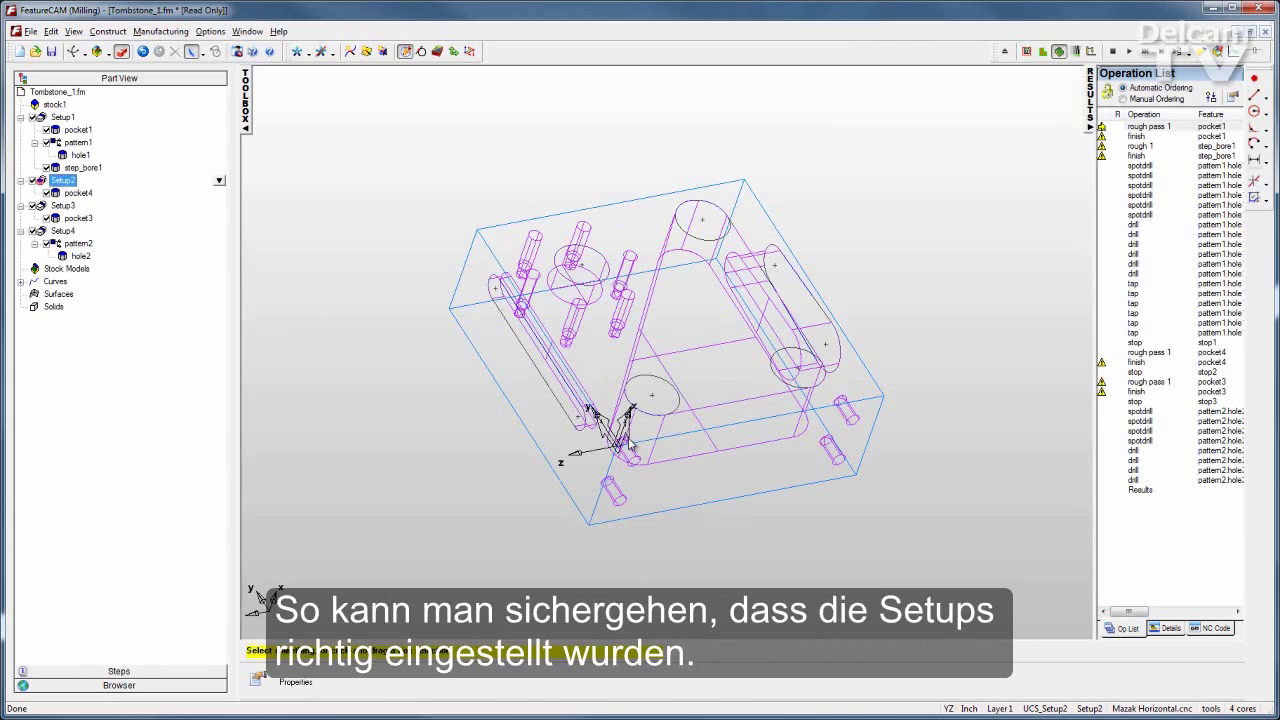
click(62, 205)
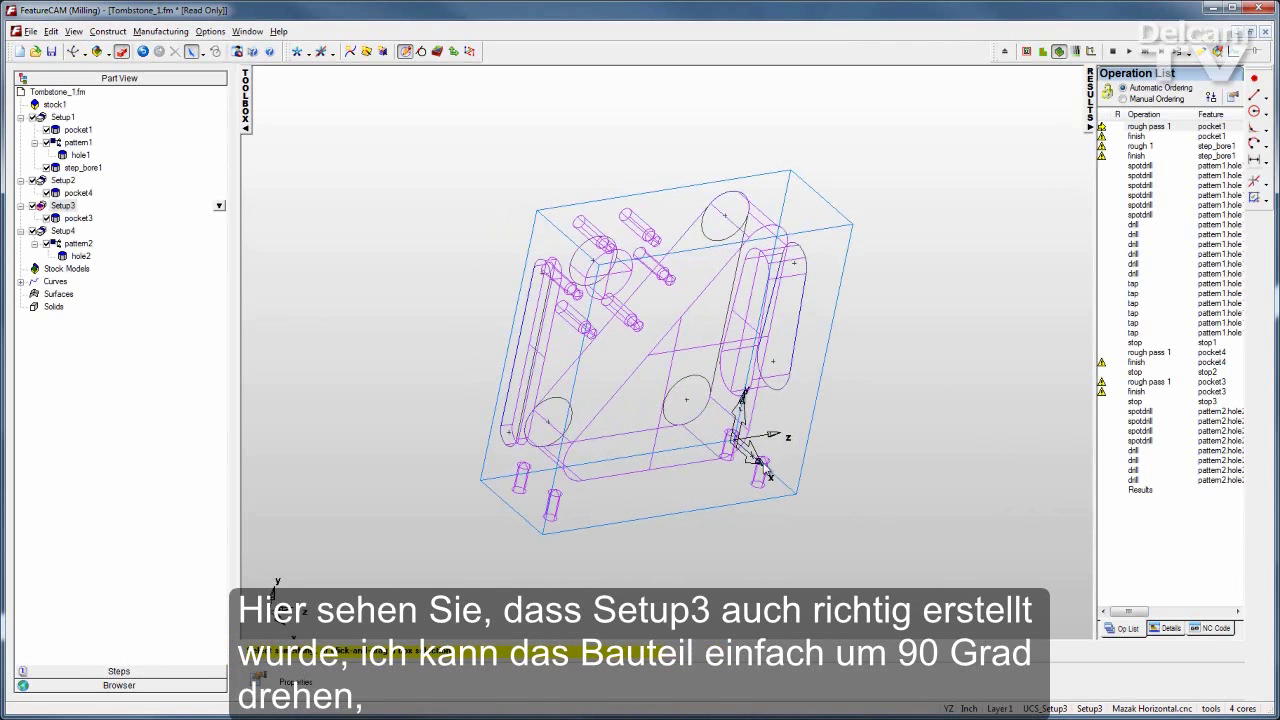
middle_drag(762, 425, 887, 377)
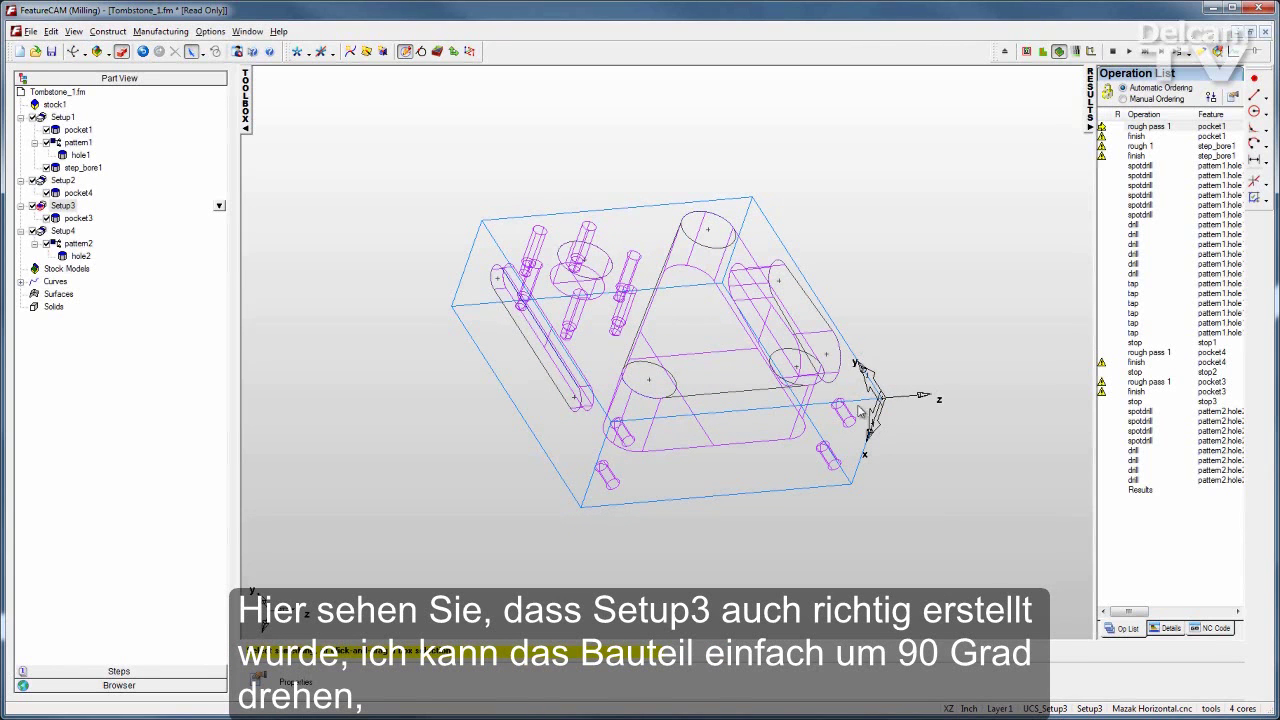
middle_drag(895, 365, 860, 336)
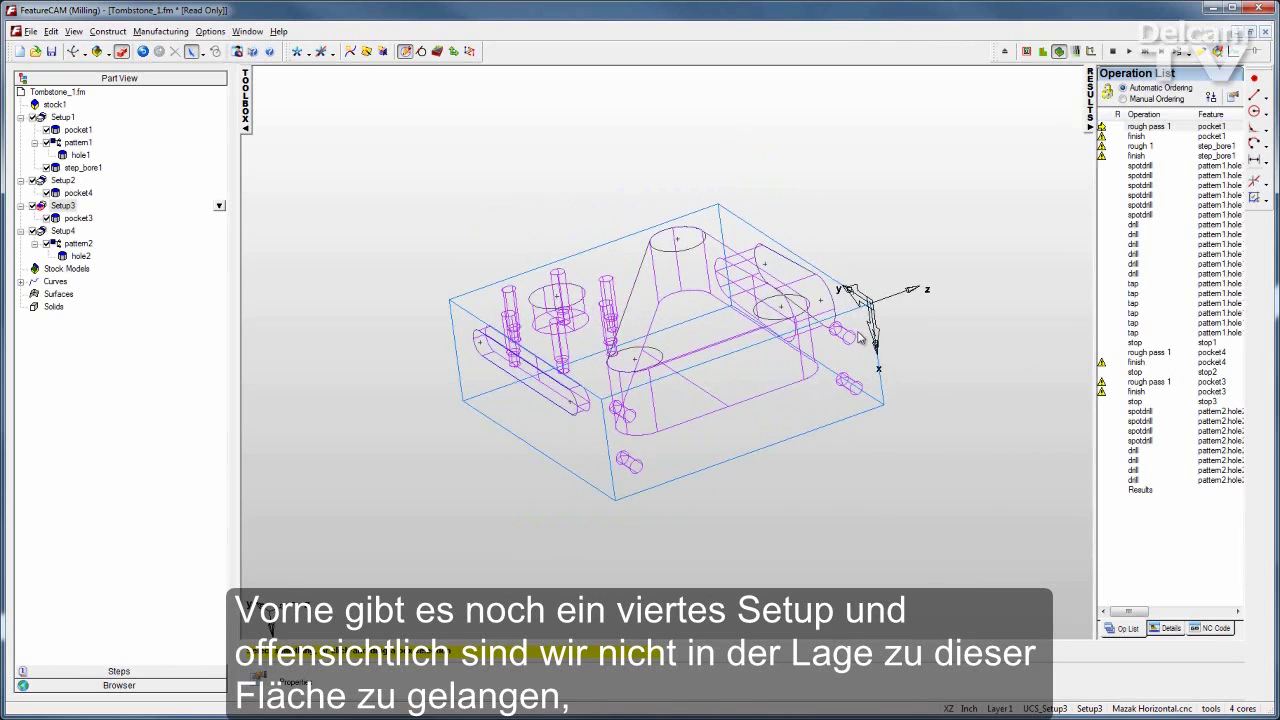
click(62, 230)
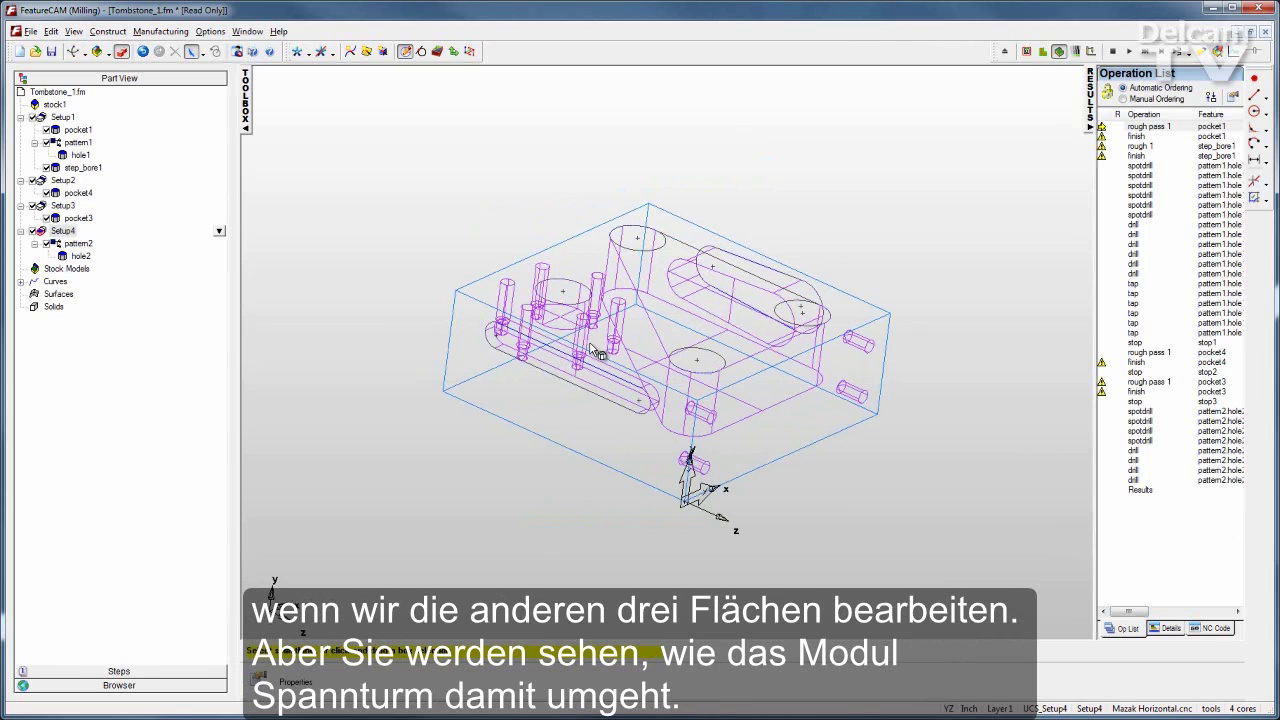
middle_drag(895, 404, 868, 448)
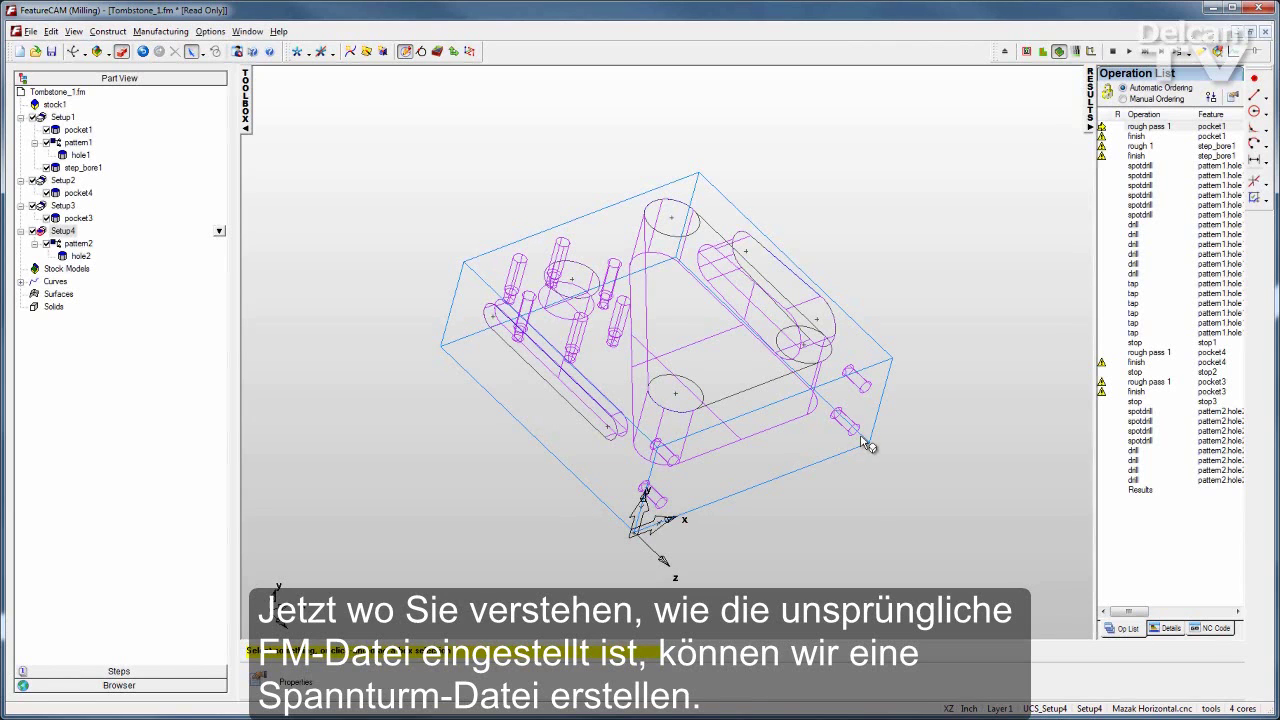
- Create a new Tombstone Fixture document in inches and dismiss its initial process plan
click(20, 51)
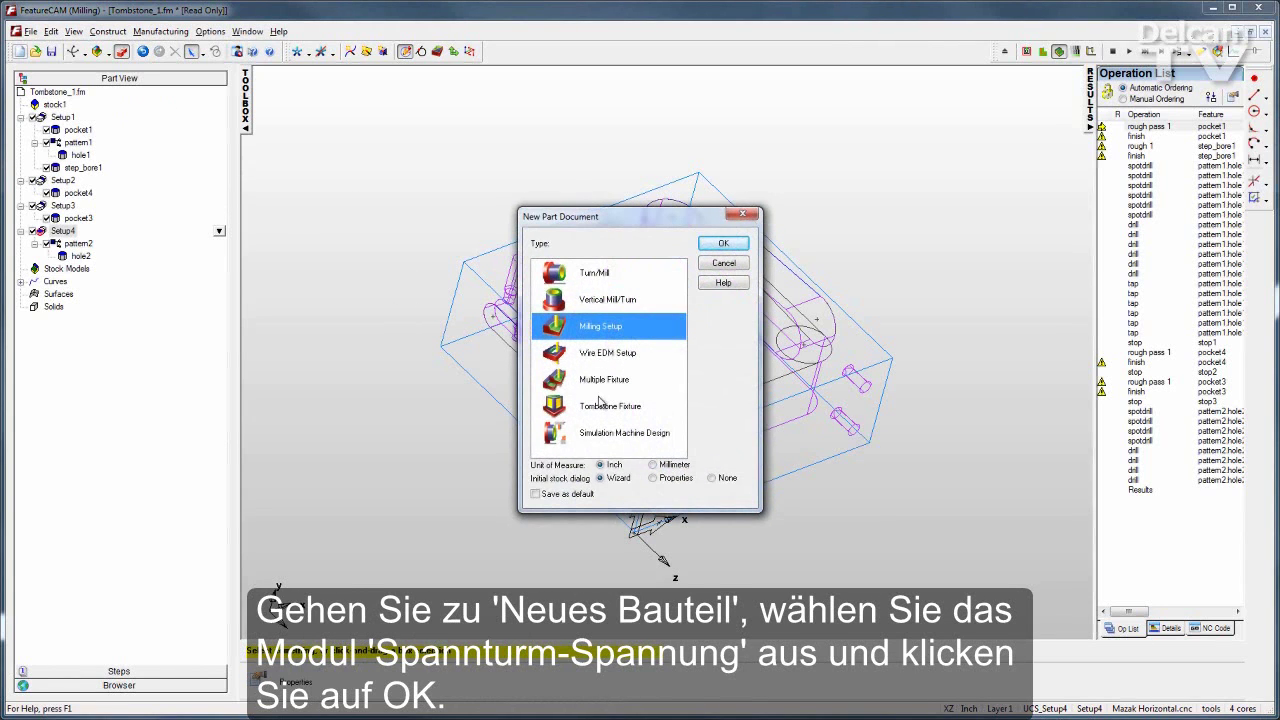
click(605, 405)
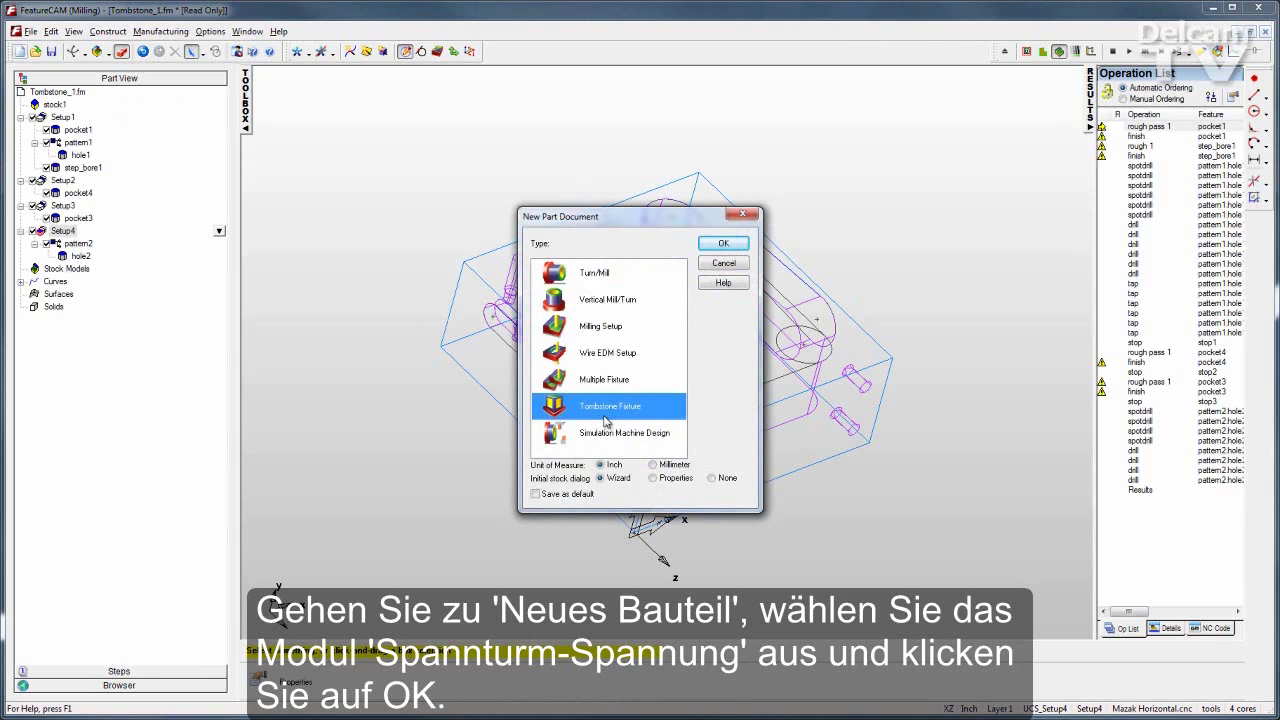
click(724, 247)
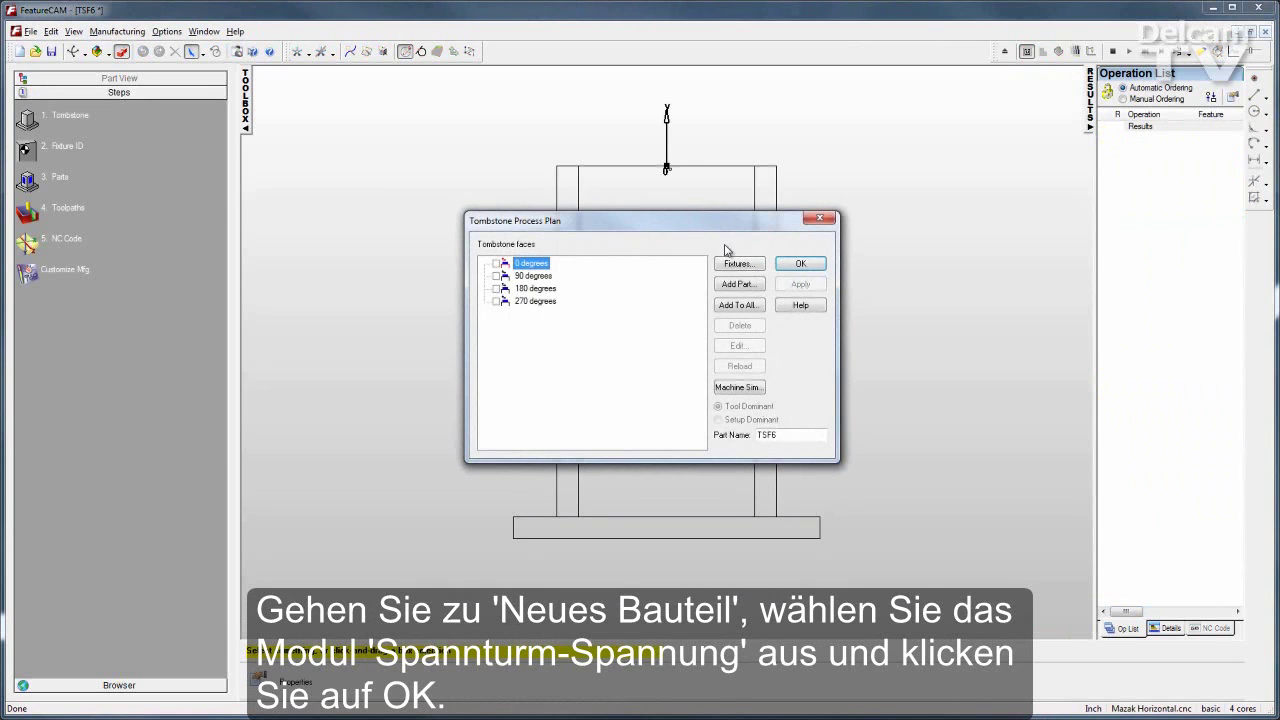
click(821, 223)
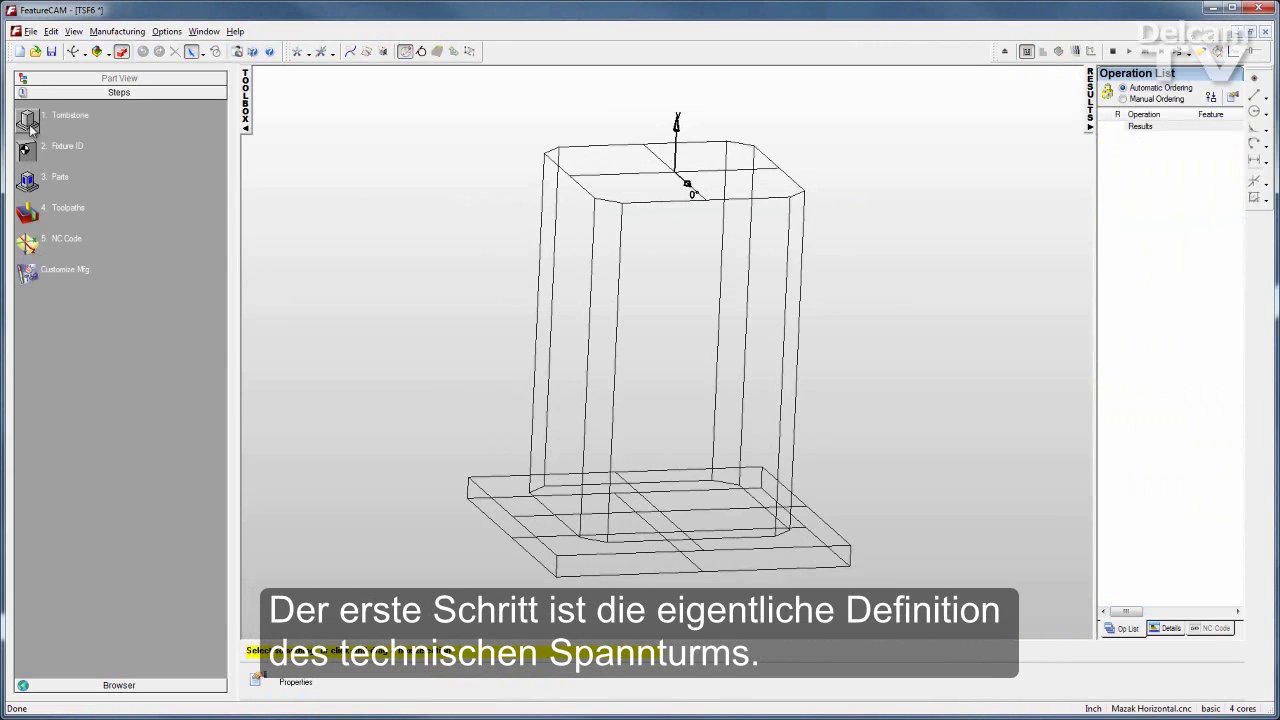
- Review the tombstone dimensions and the fixture offset locations, accepting both as they are
click(138, 130)
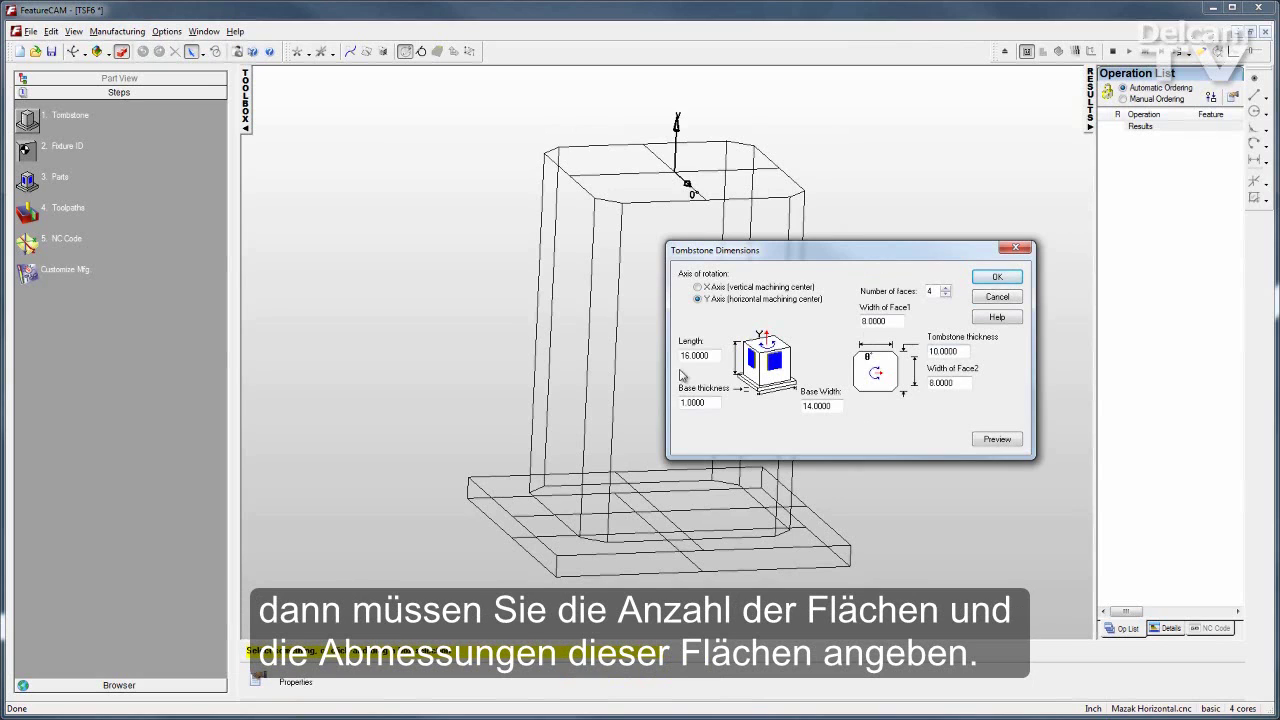
click(997, 276)
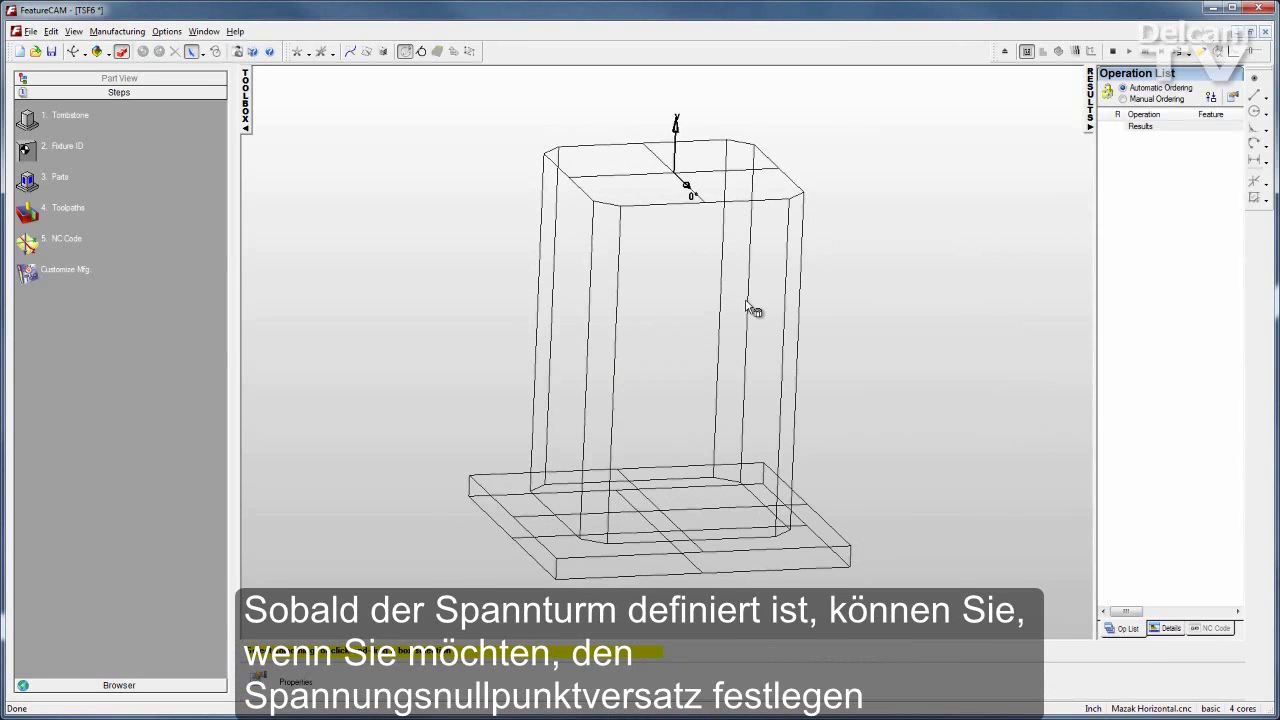
click(33, 150)
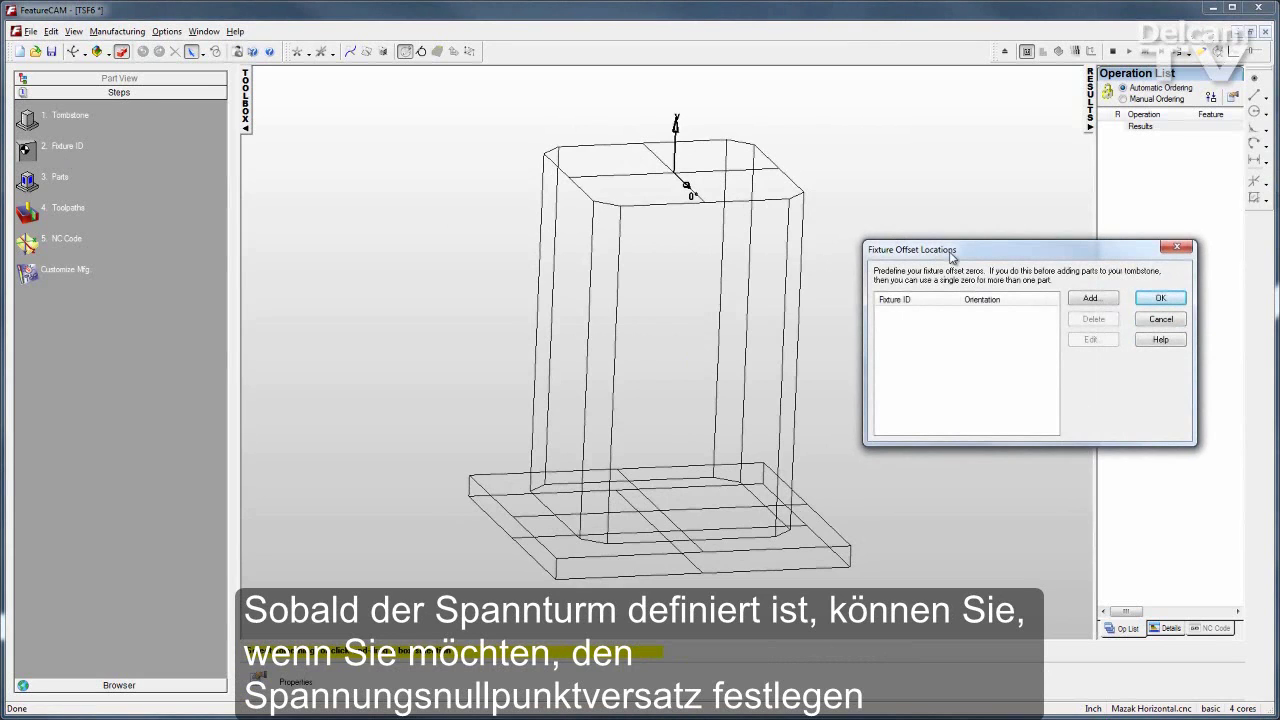
click(1158, 300)
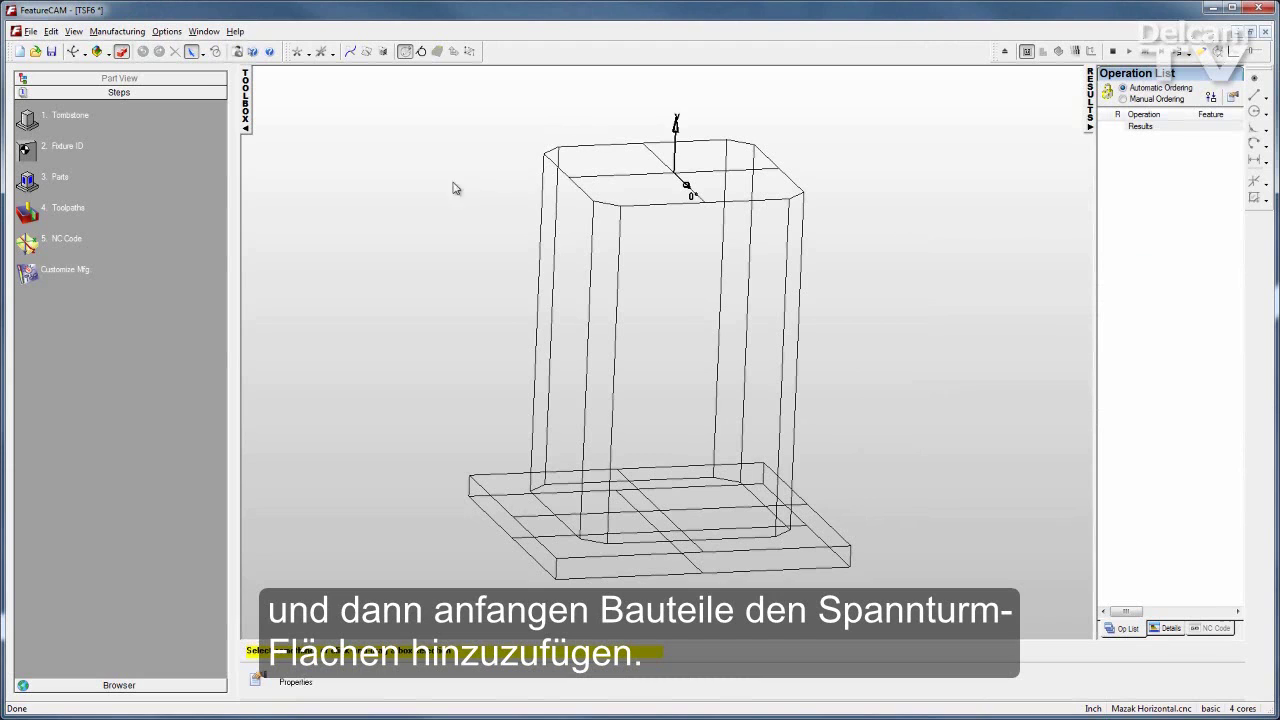
- Start adding the part file Tombstone_1.fm to the 0 degrees and 180 degrees tombstone faces
click(28, 181)
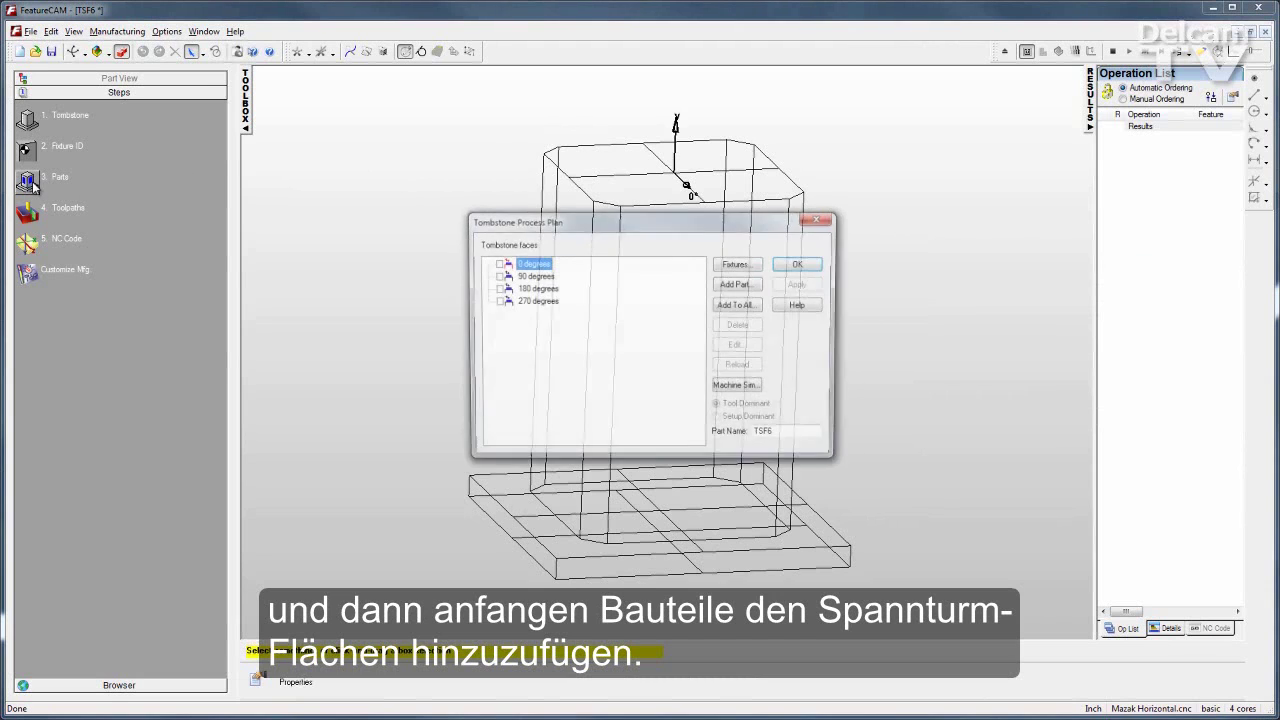
drag(594, 230, 582, 212)
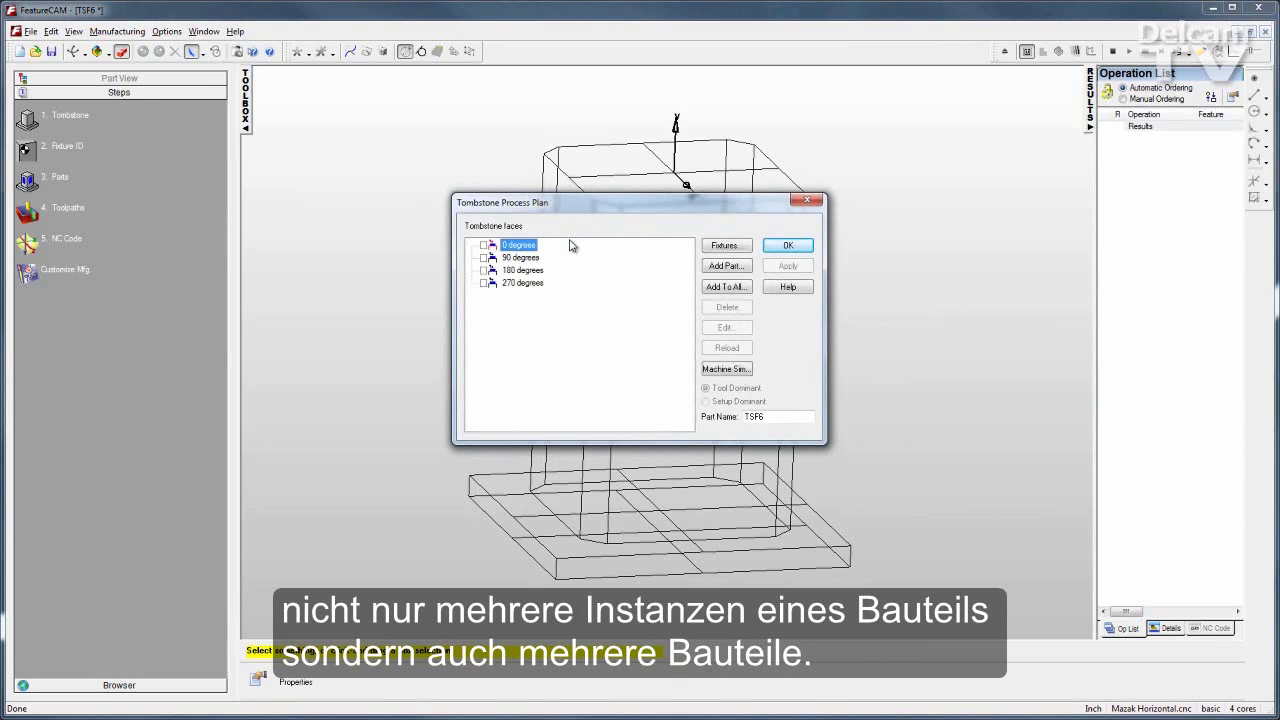
ctrl+click(522, 270)
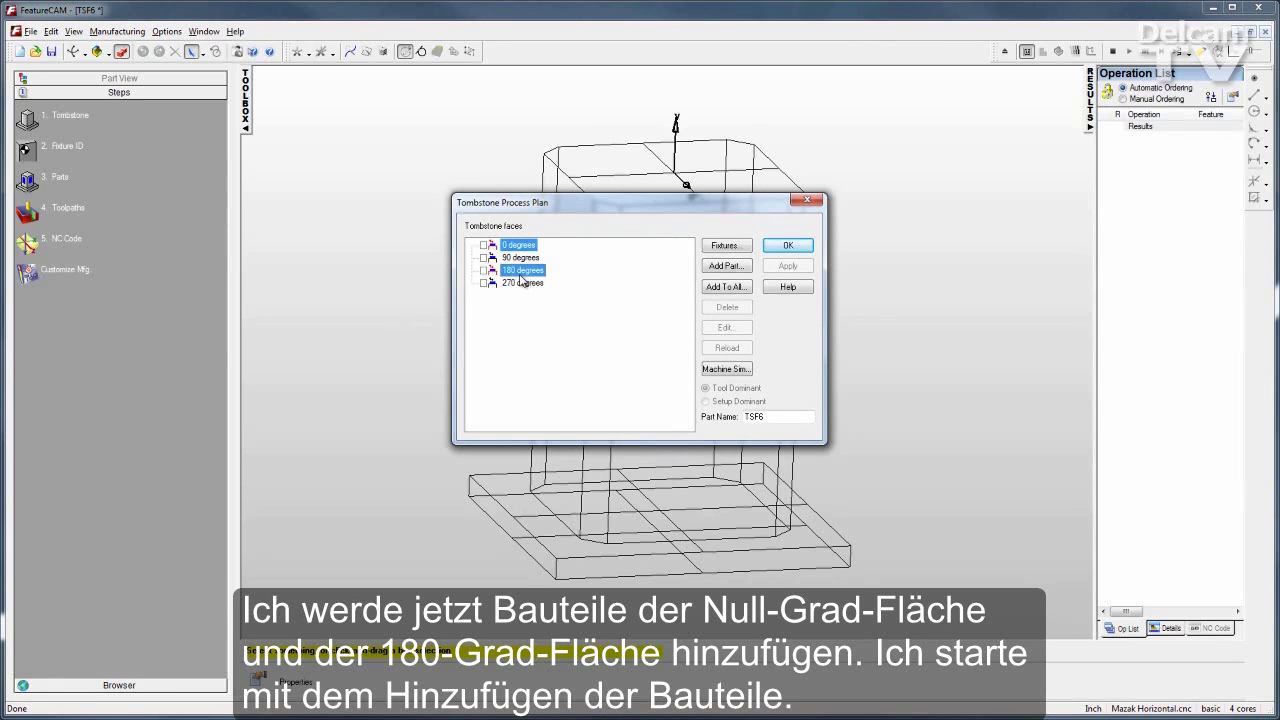
click(730, 266)
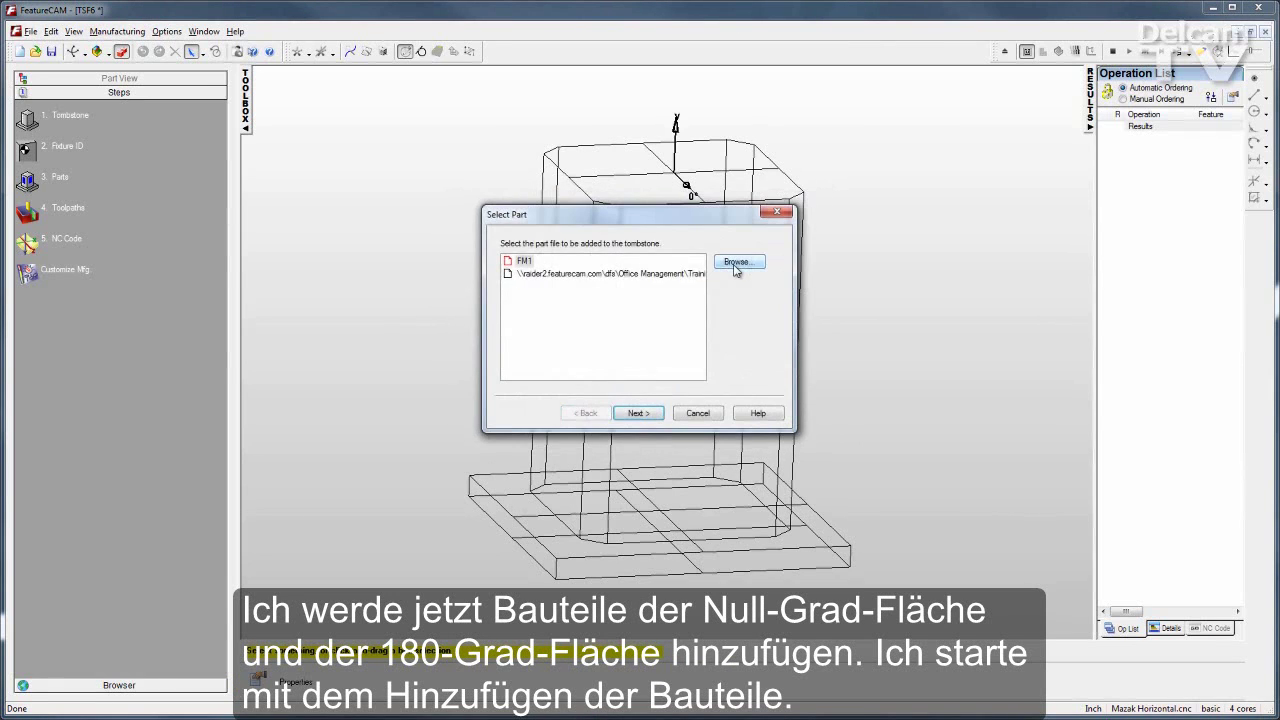
click(636, 276)
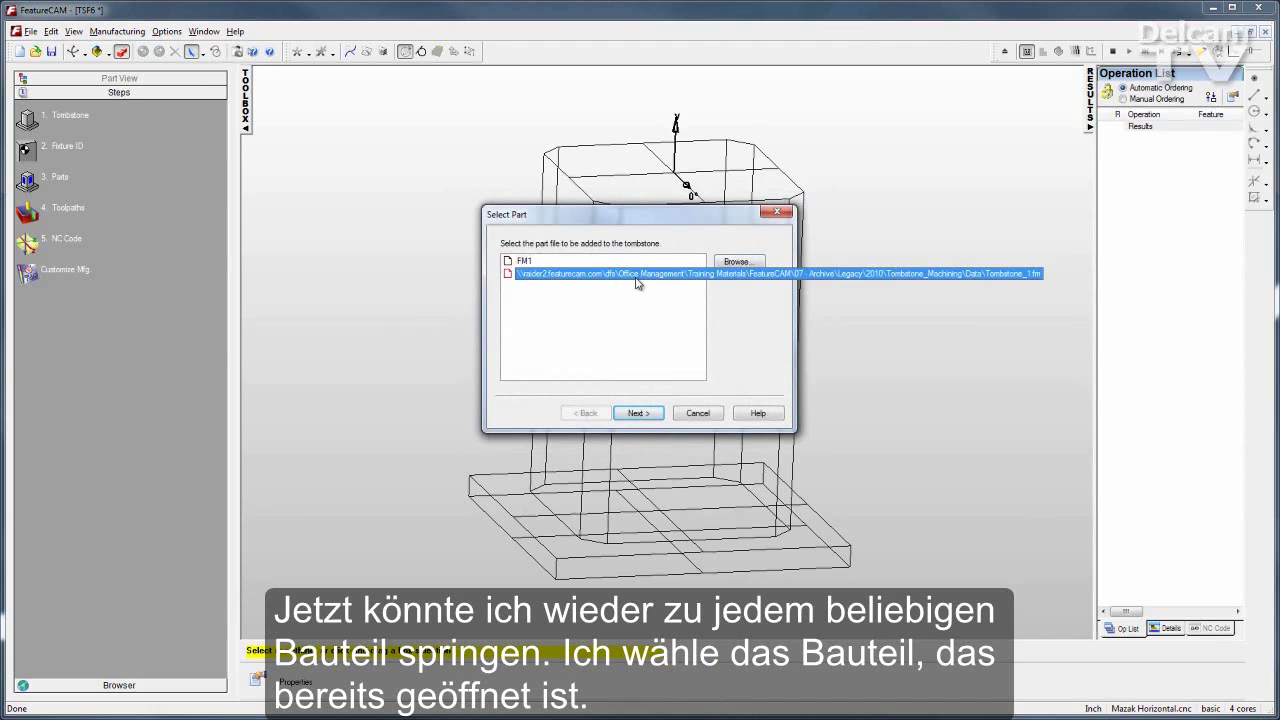
click(638, 413)
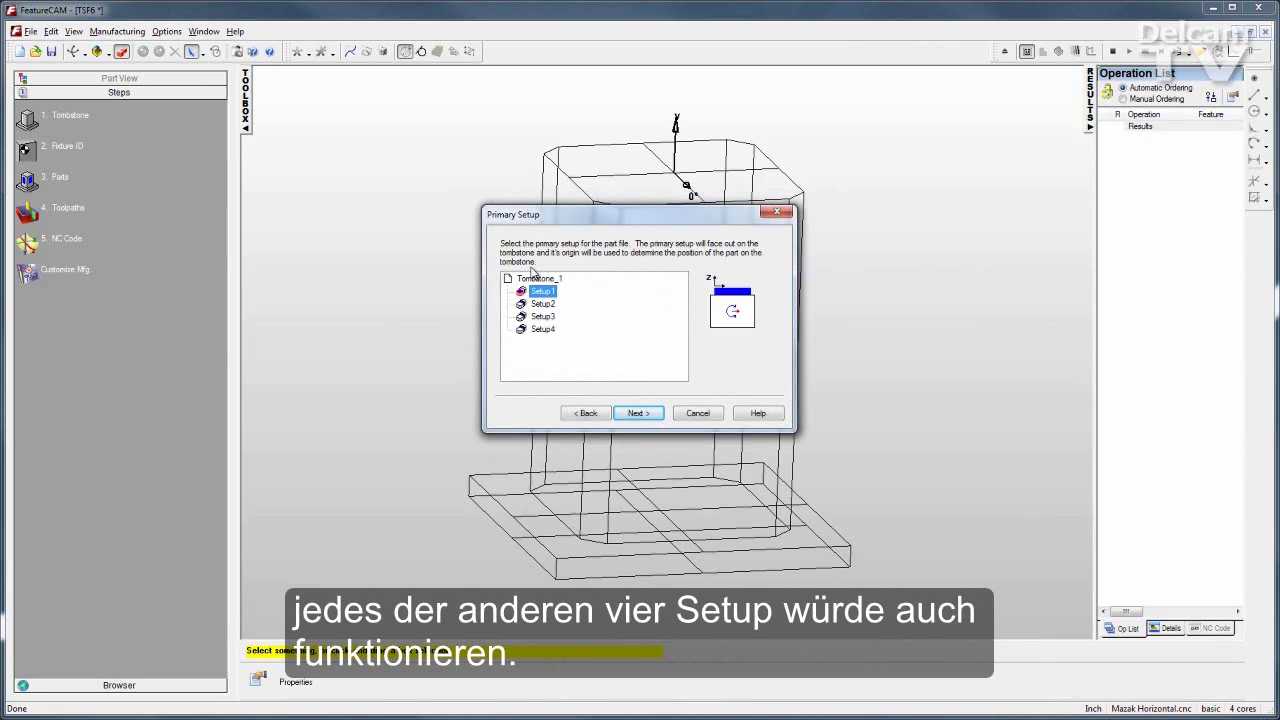
- Accept Setup1 as the primary setup, keep Setup1 to Setup3 active, and accept fixture IDs 54 to 59
click(640, 414)
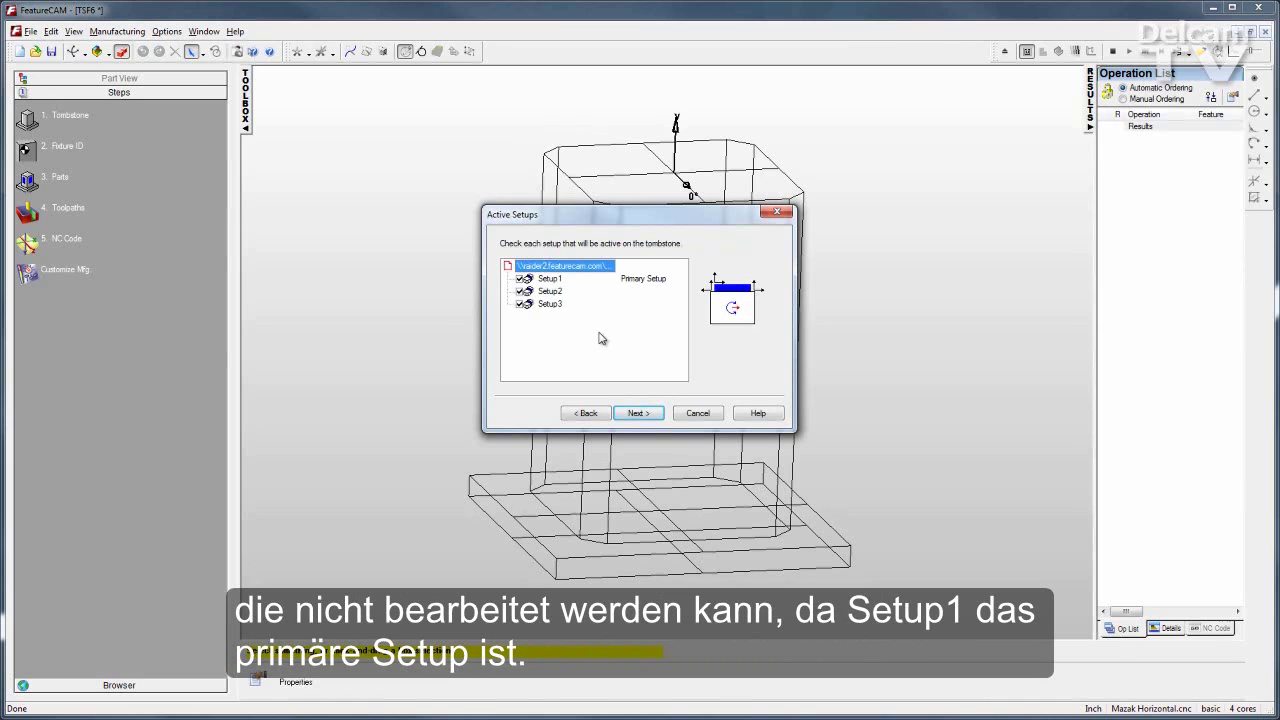
click(638, 413)
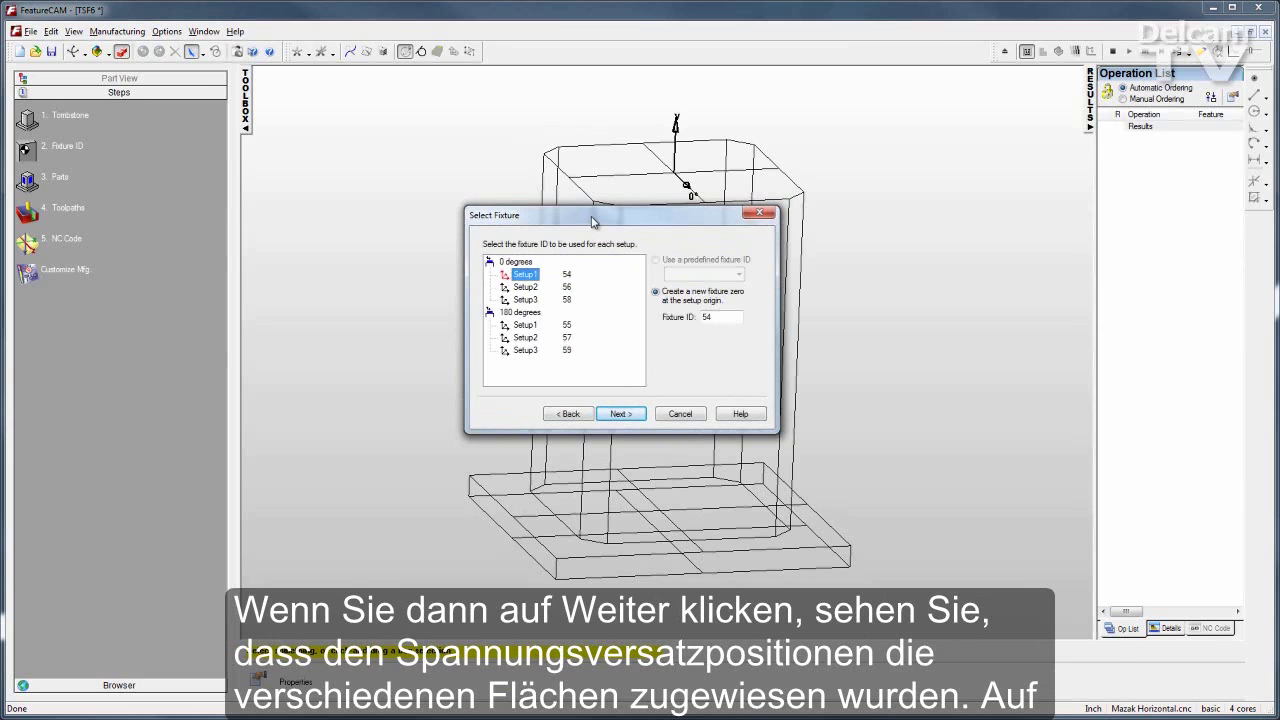
drag(595, 222, 926, 150)
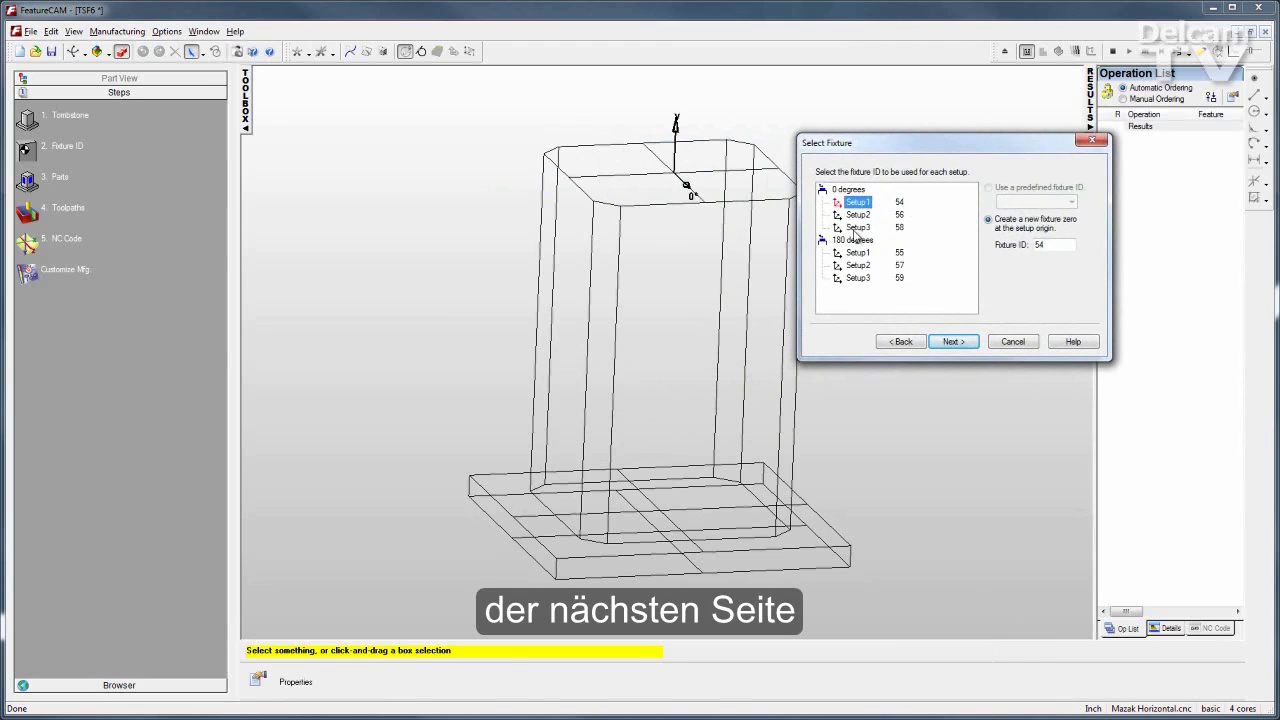
click(950, 342)
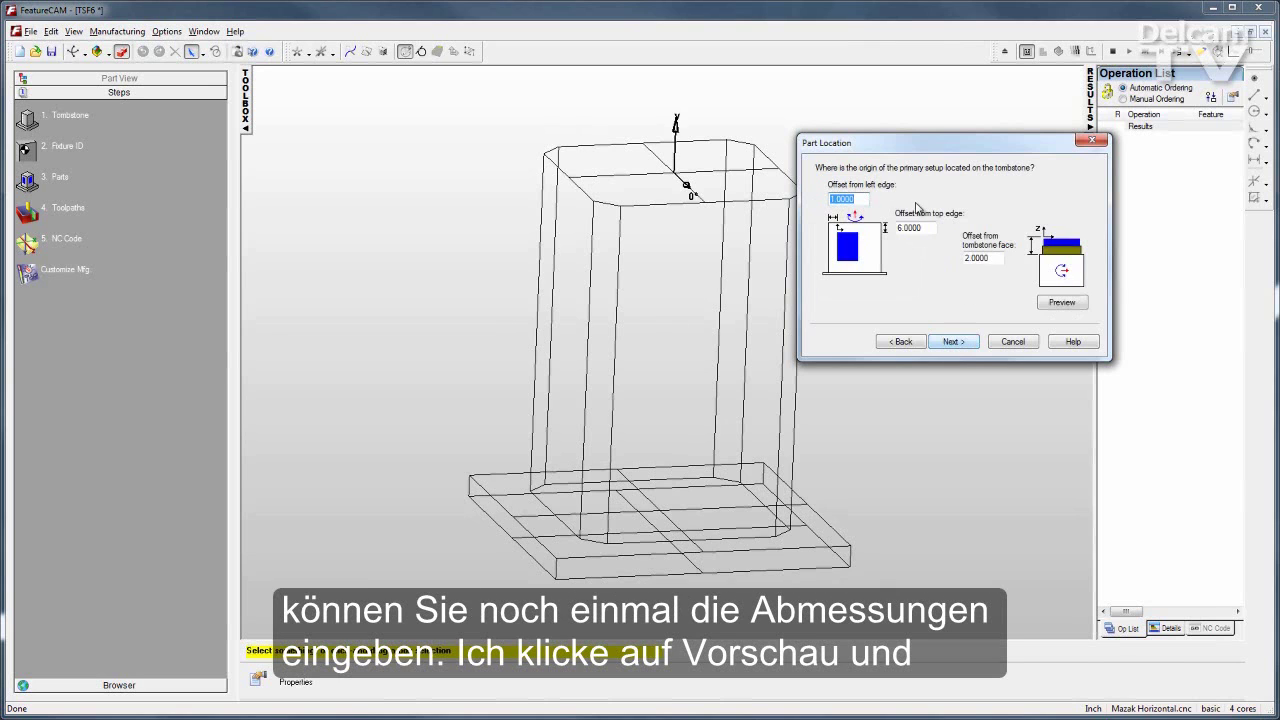
- Set the part's offset from the tombstone face to 3 and preview its placement on both faces
click(1062, 302)
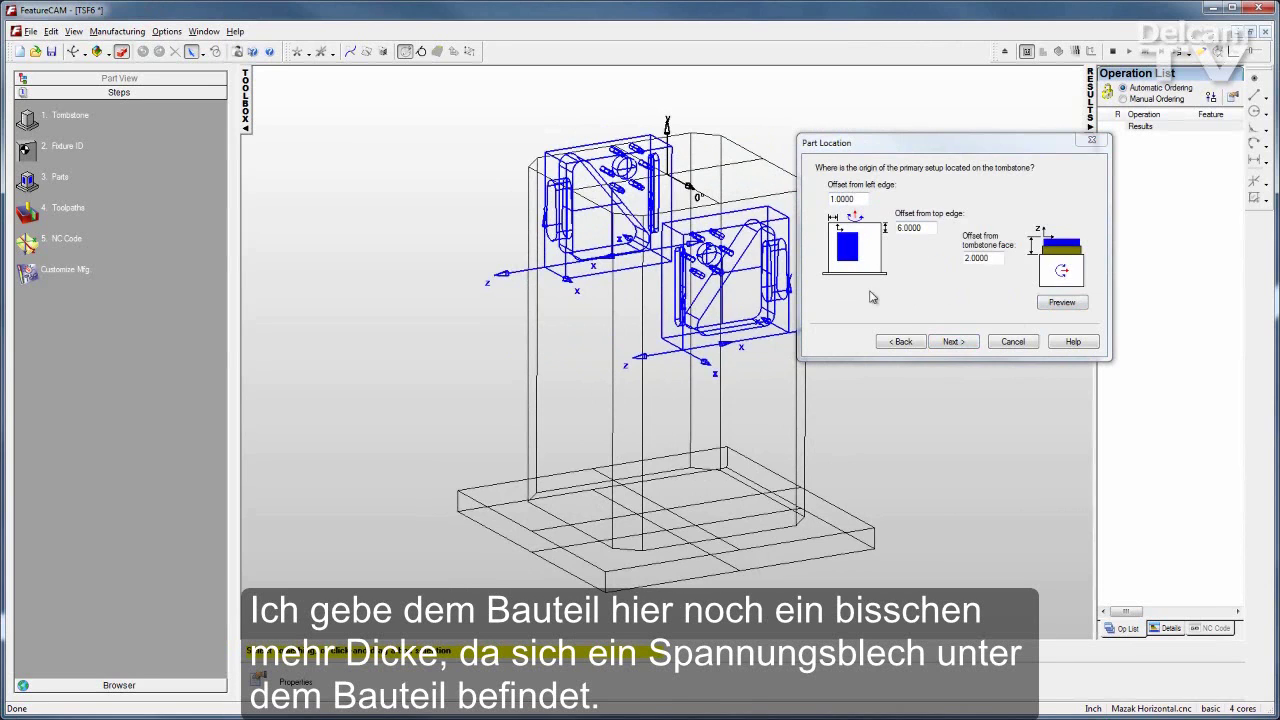
click(990, 258)
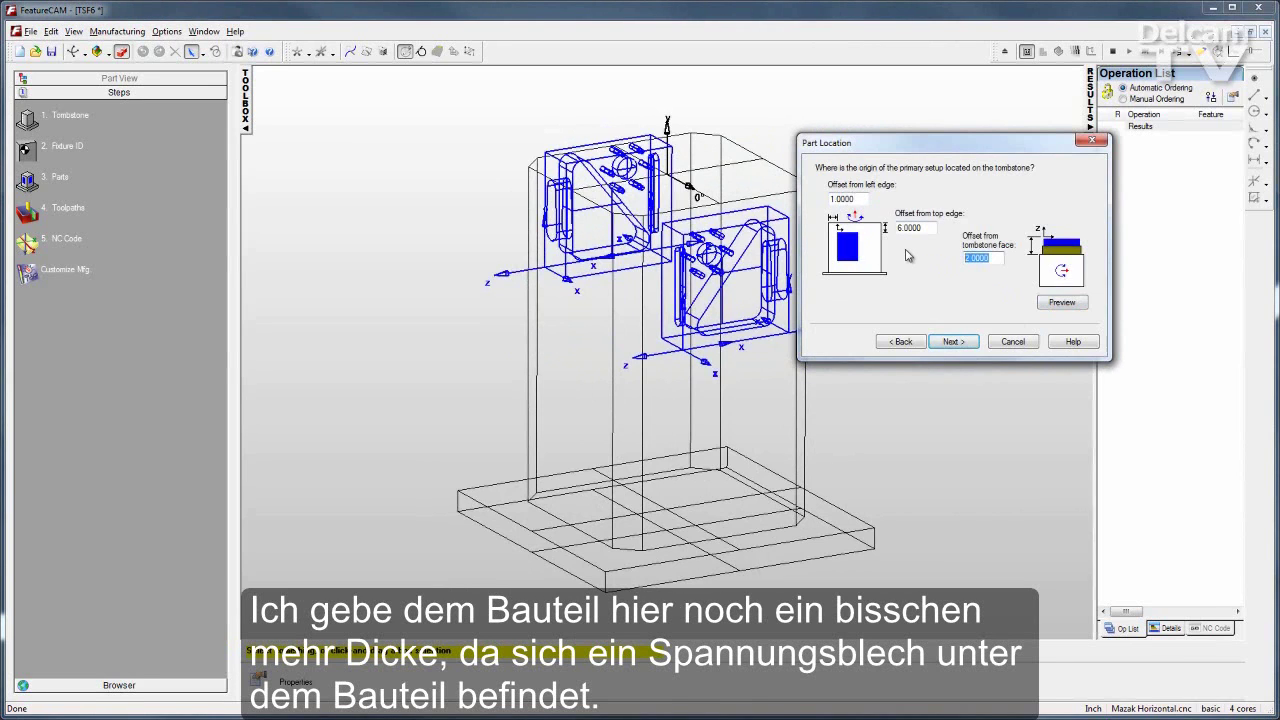
text(3)
click(1069, 306)
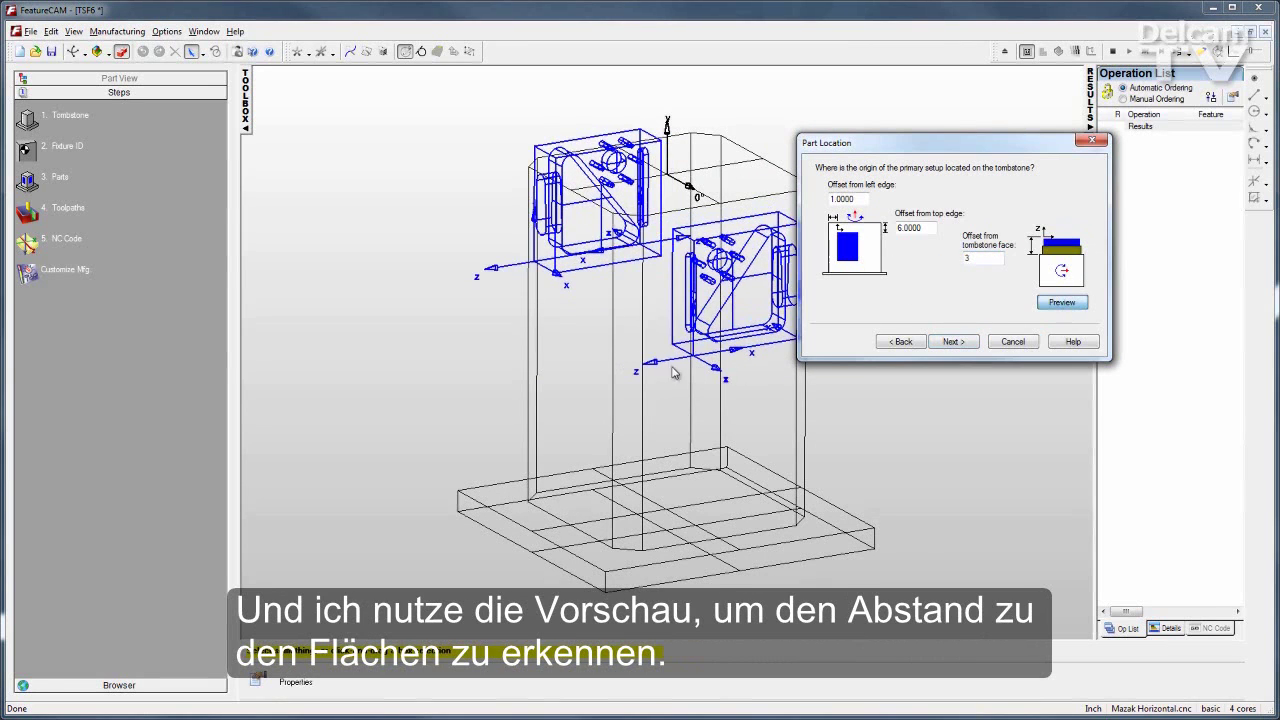
mouse_move(674, 371)
middle_down()
mouse_move(734, 361)
mouse_move(615, 352)
mouse_move(590, 365)
mouse_move(658, 382)
middle_up()
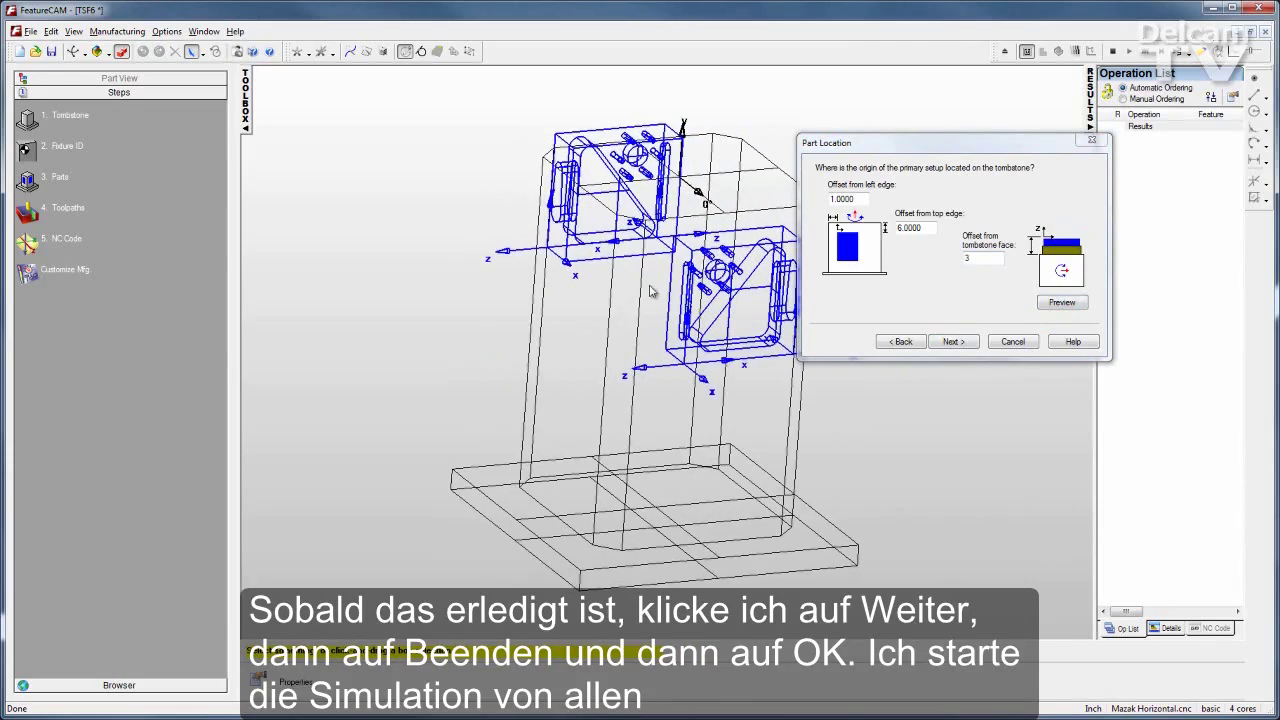
- Finish adding the part, accept the tombstone process plan, and run the machining simulation
click(953, 342)
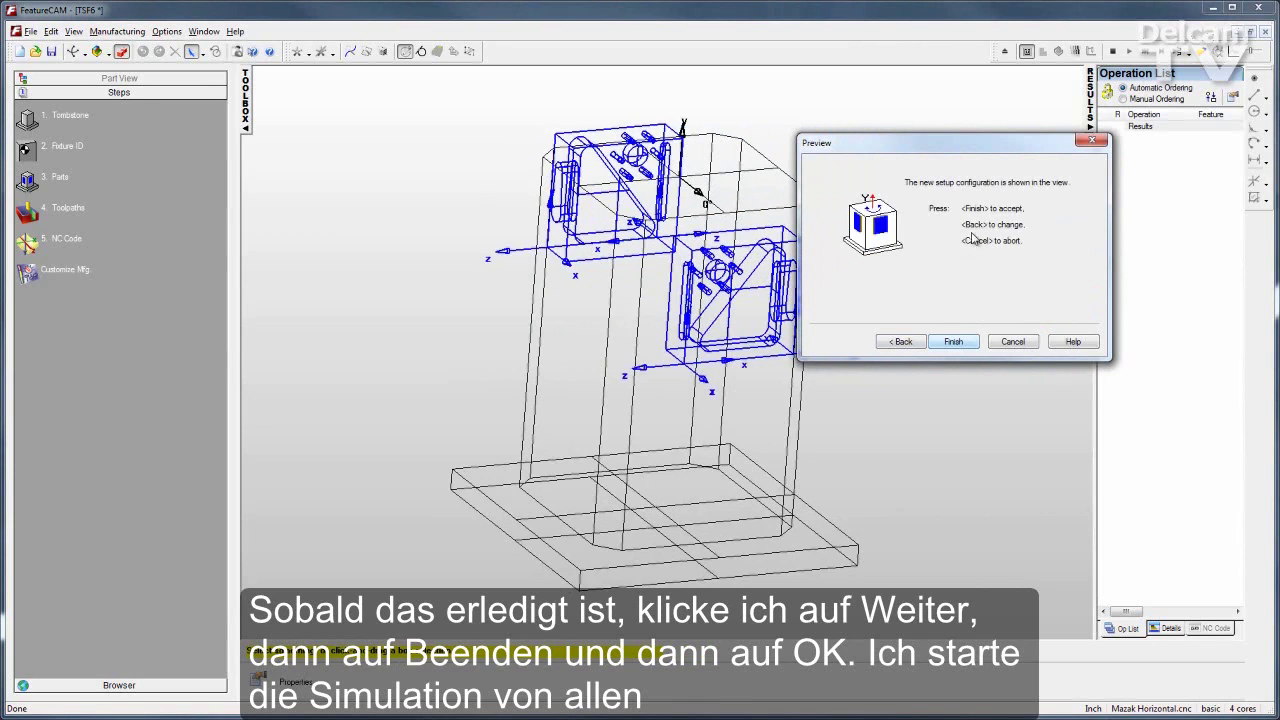
click(955, 343)
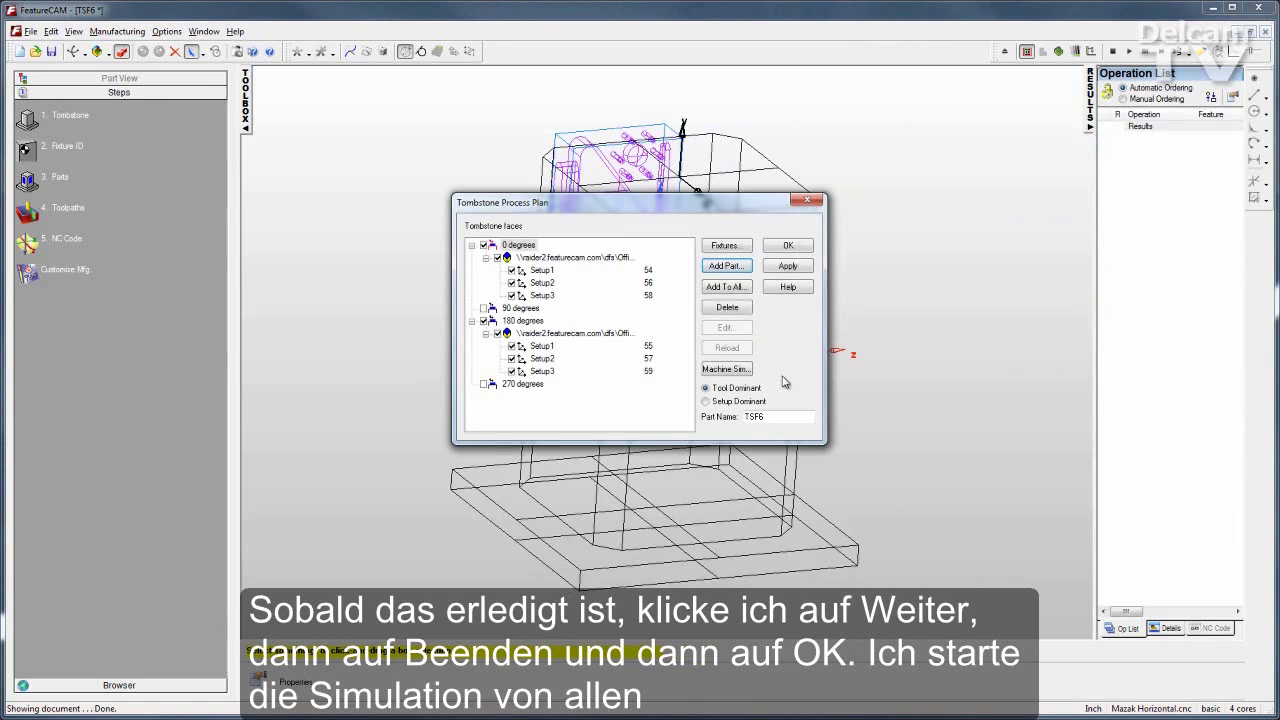
click(788, 246)
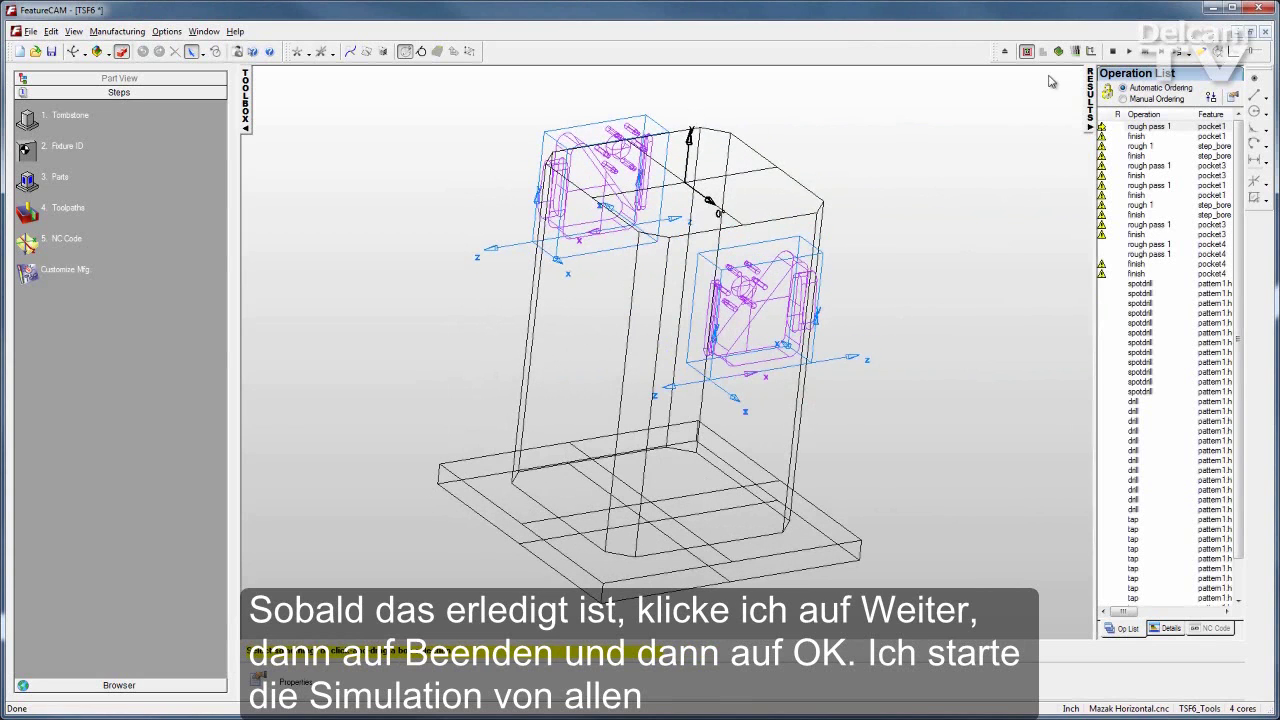
click(1128, 51)
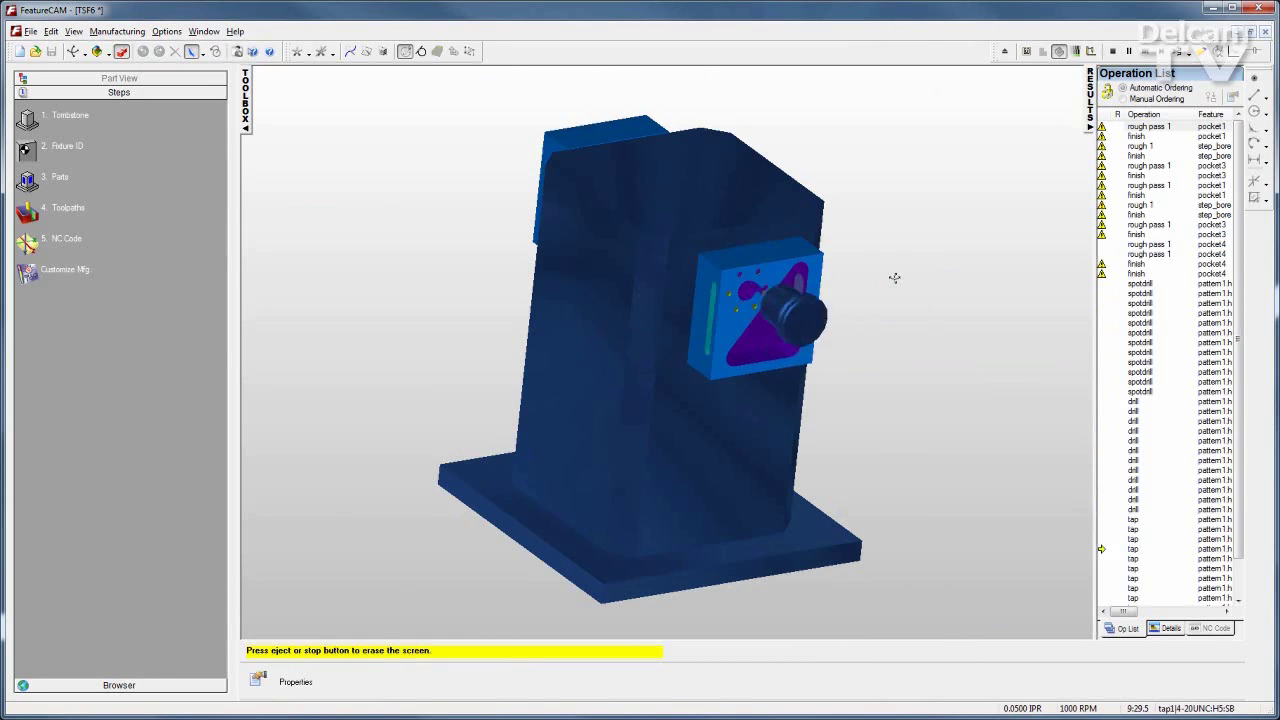
- Display the NC code generated by the finished simulation, and clear the simulation from the tombstone model
drag(894, 277, 984, 298)
click(1215, 629)
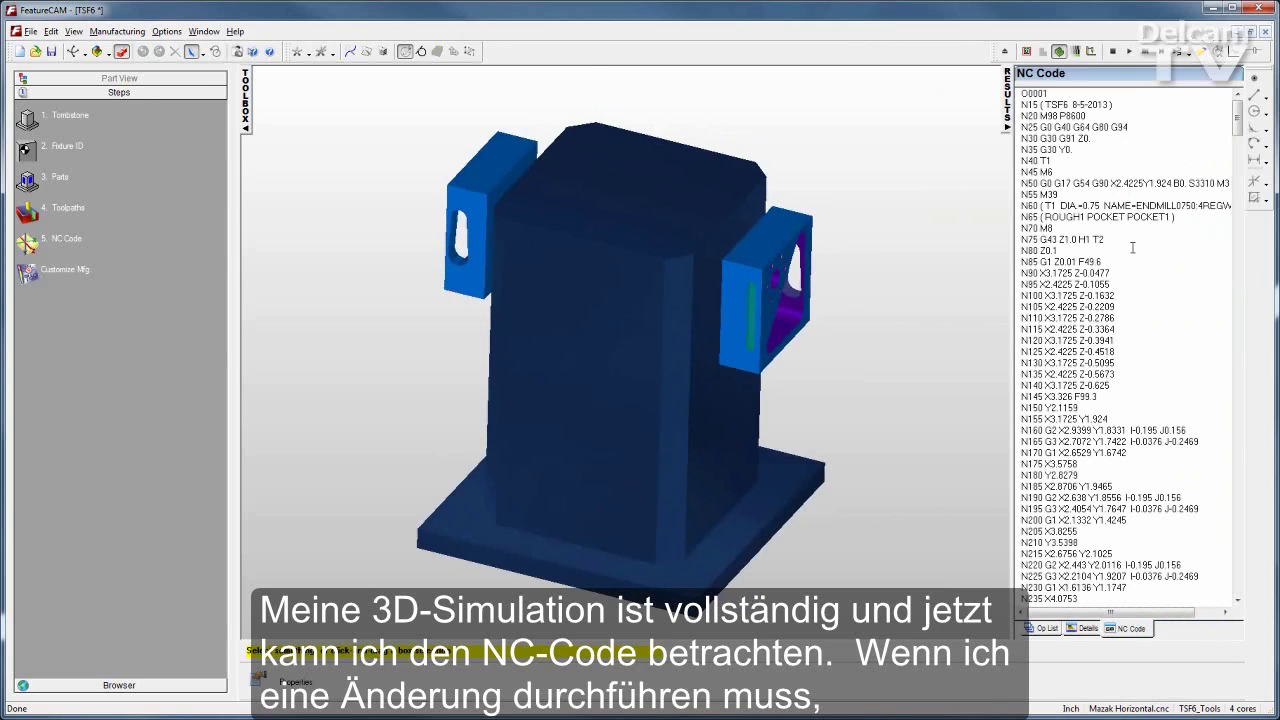
click(1113, 55)
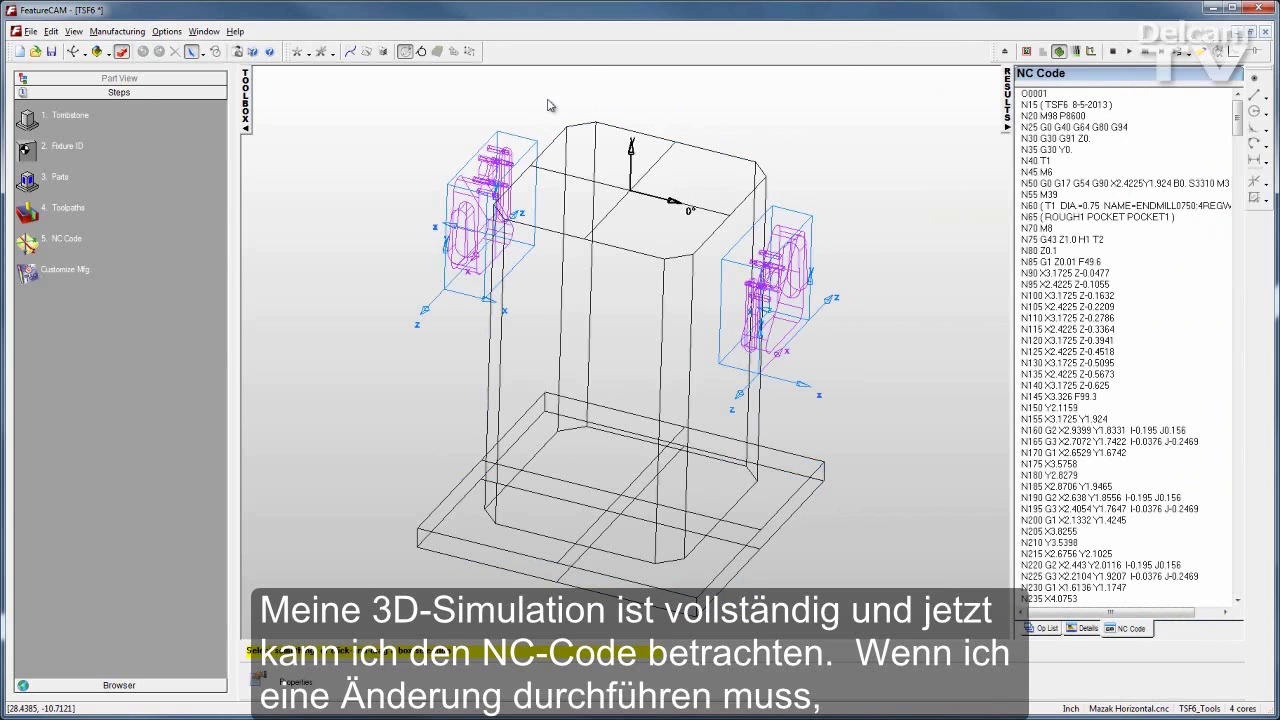
- Switch to the original part document Tombstone_1.fm and exclude the hole pattern pattern1 in Setup1 from machining
click(205, 32)
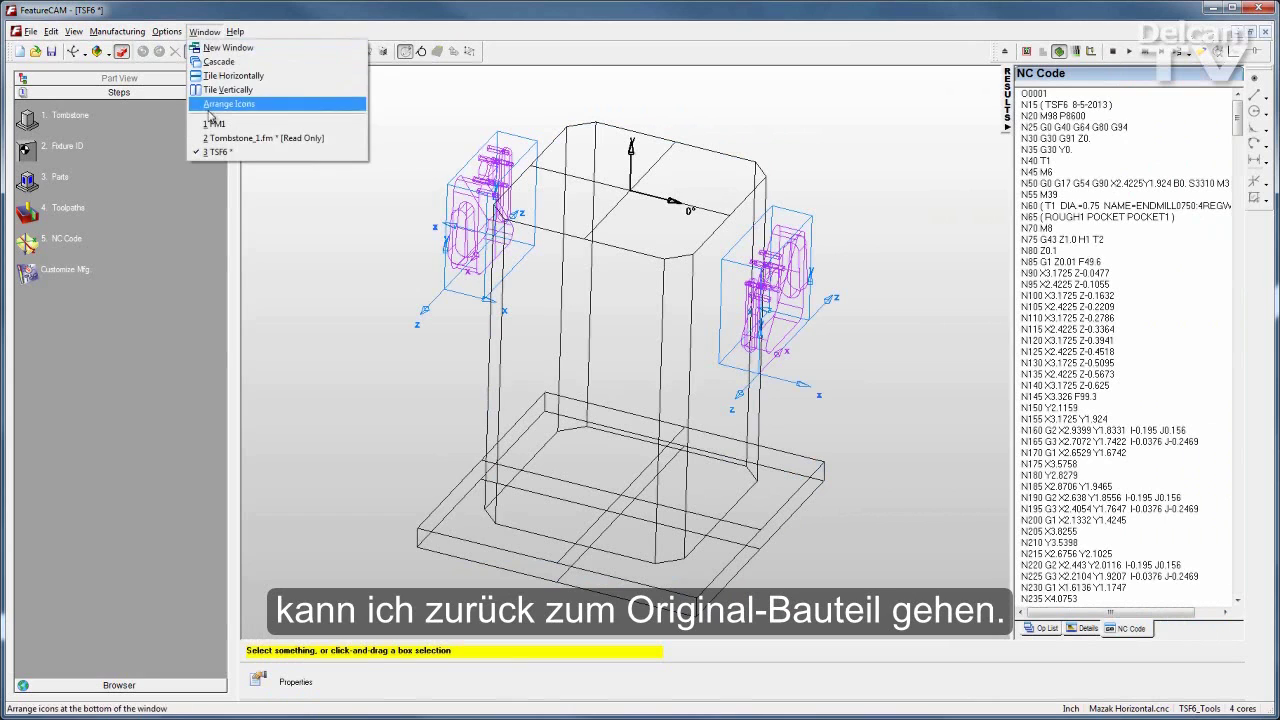
click(240, 137)
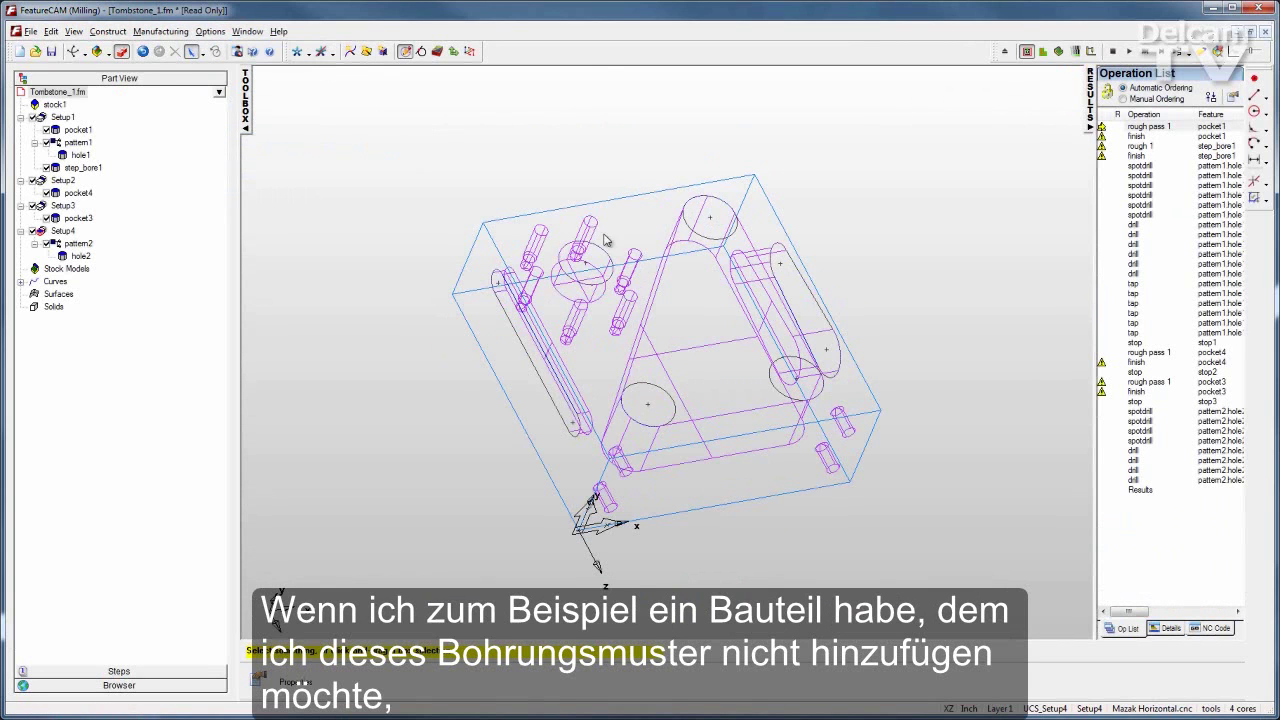
click(46, 143)
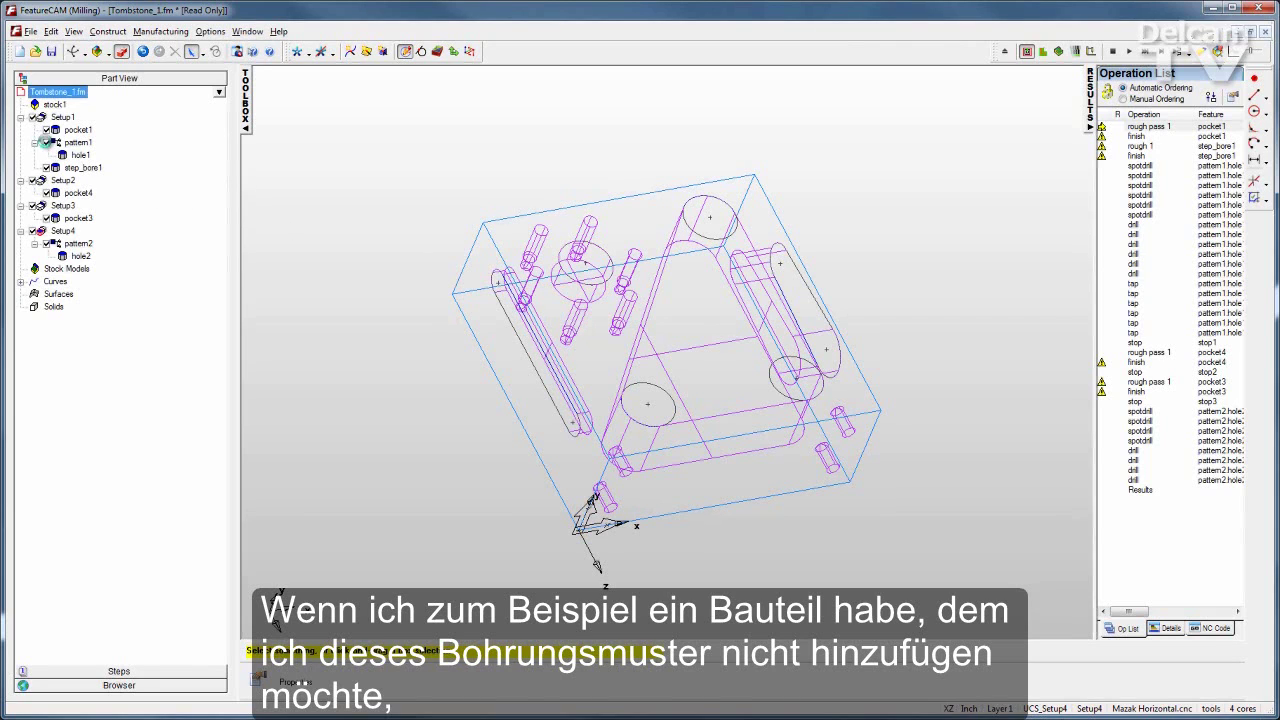
click(348, 152)
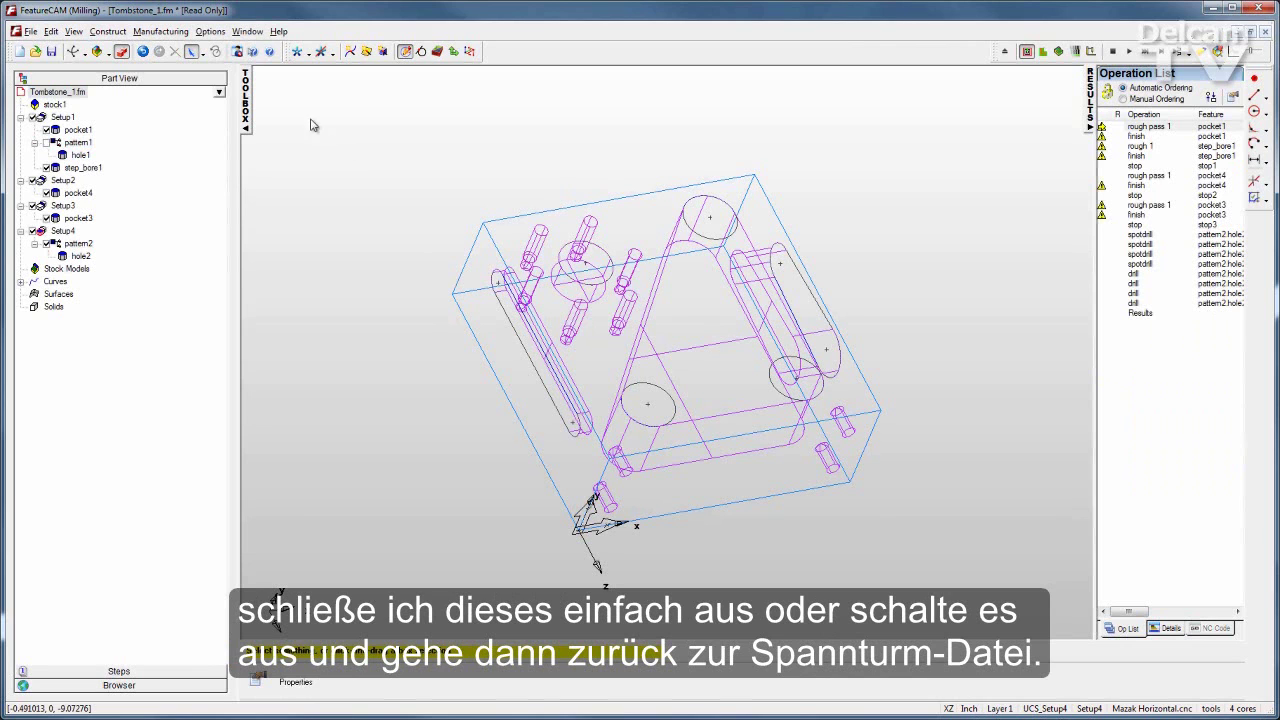
- Return to the tombstone document TSF6, reload the part file listed under the 0 degrees face, and accept the process plan
click(247, 31)
click(374, 152)
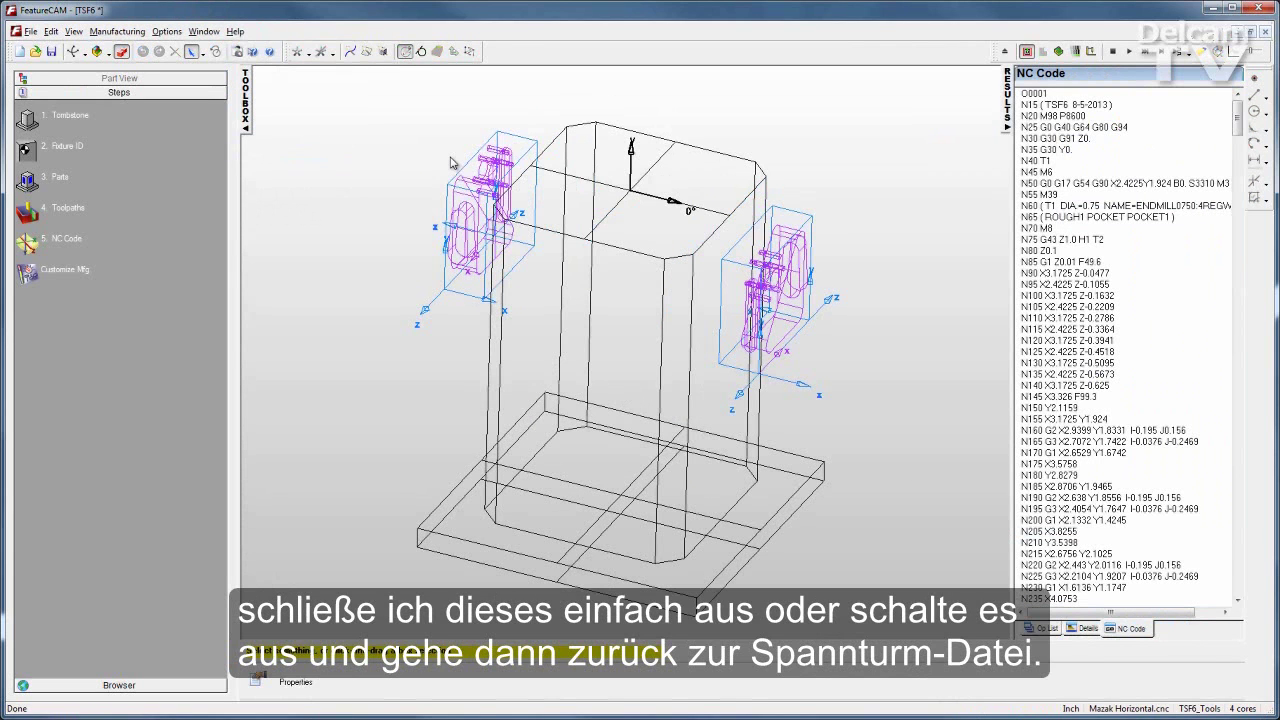
middle_drag(643, 273, 676, 231)
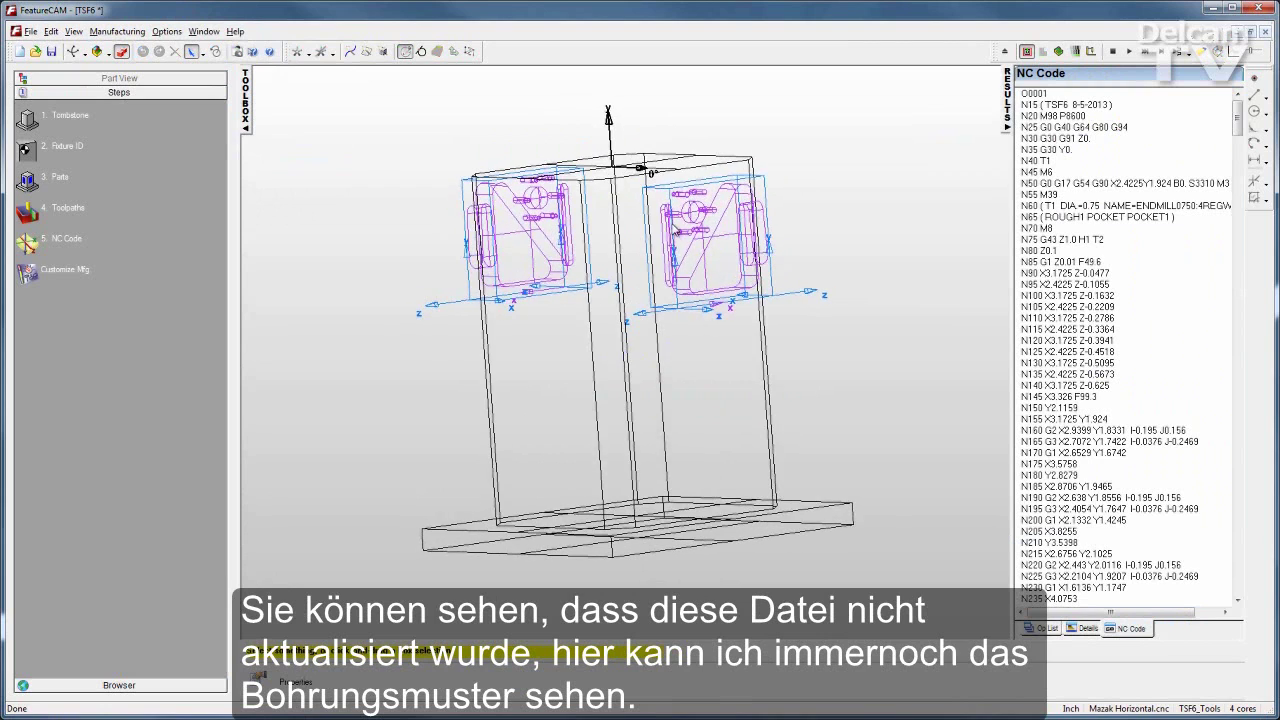
scroll(714, 190, up, 3)
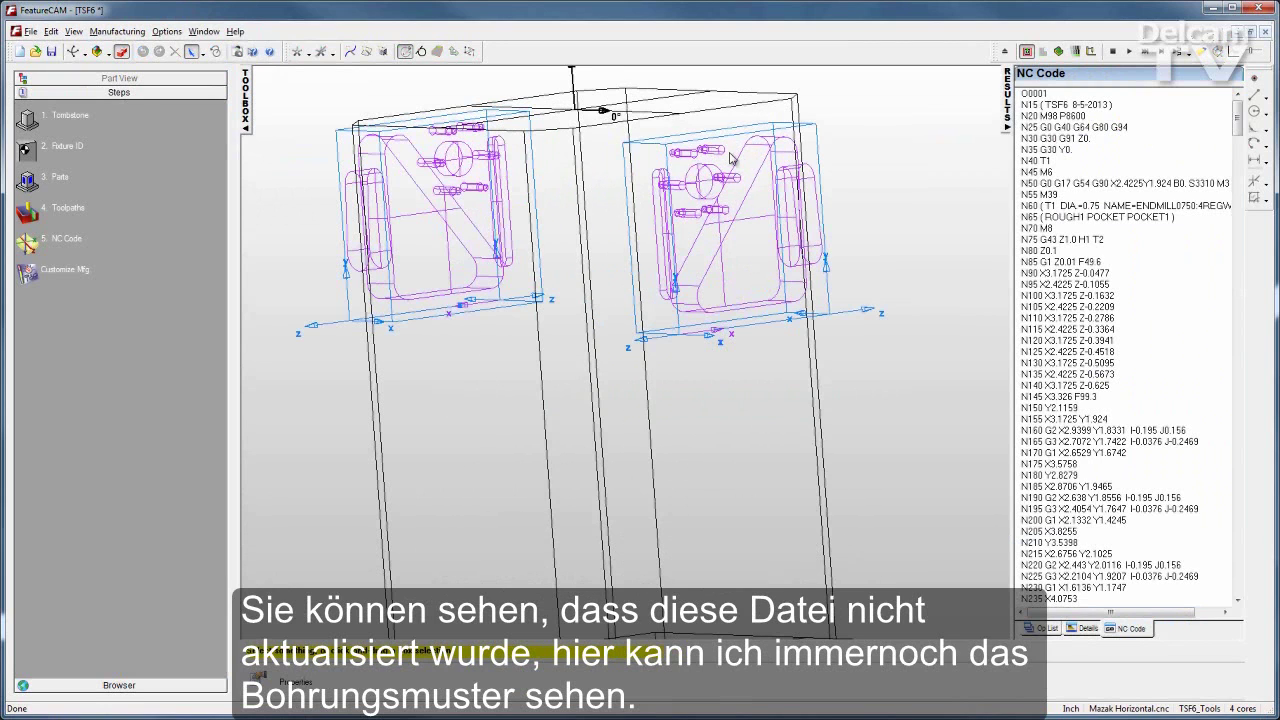
scroll(702, 155, down, 2)
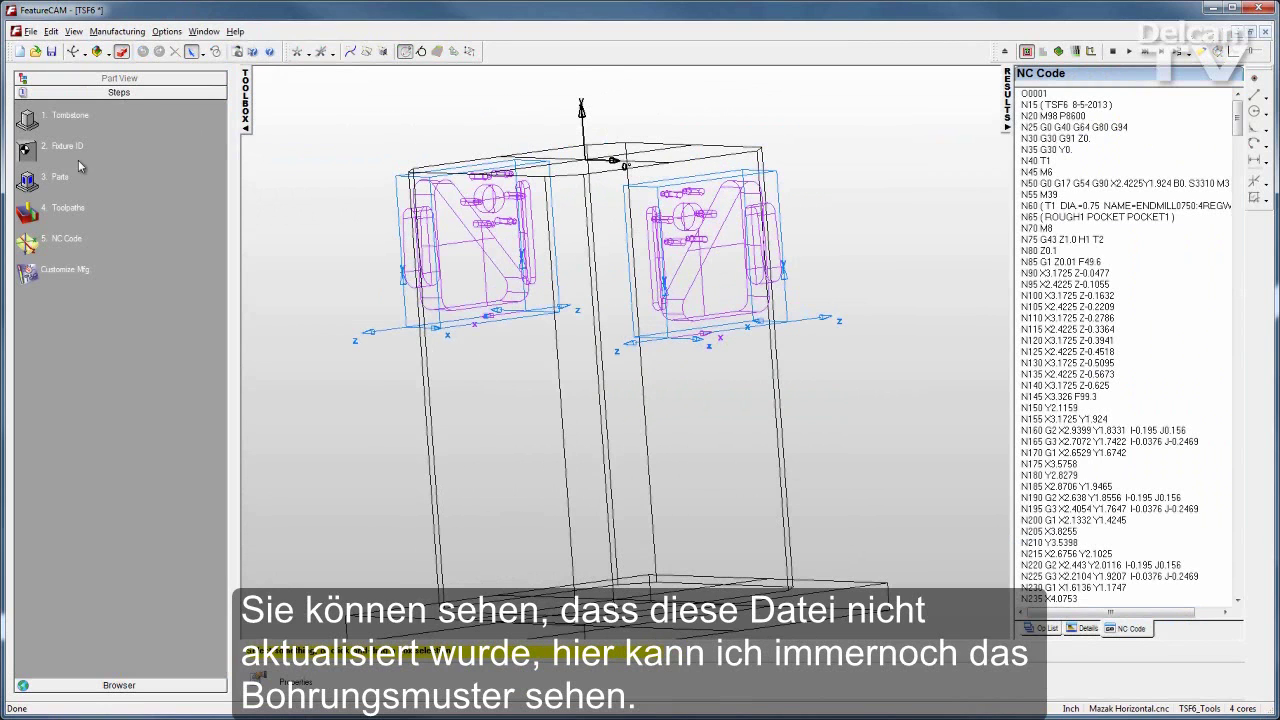
click(30, 182)
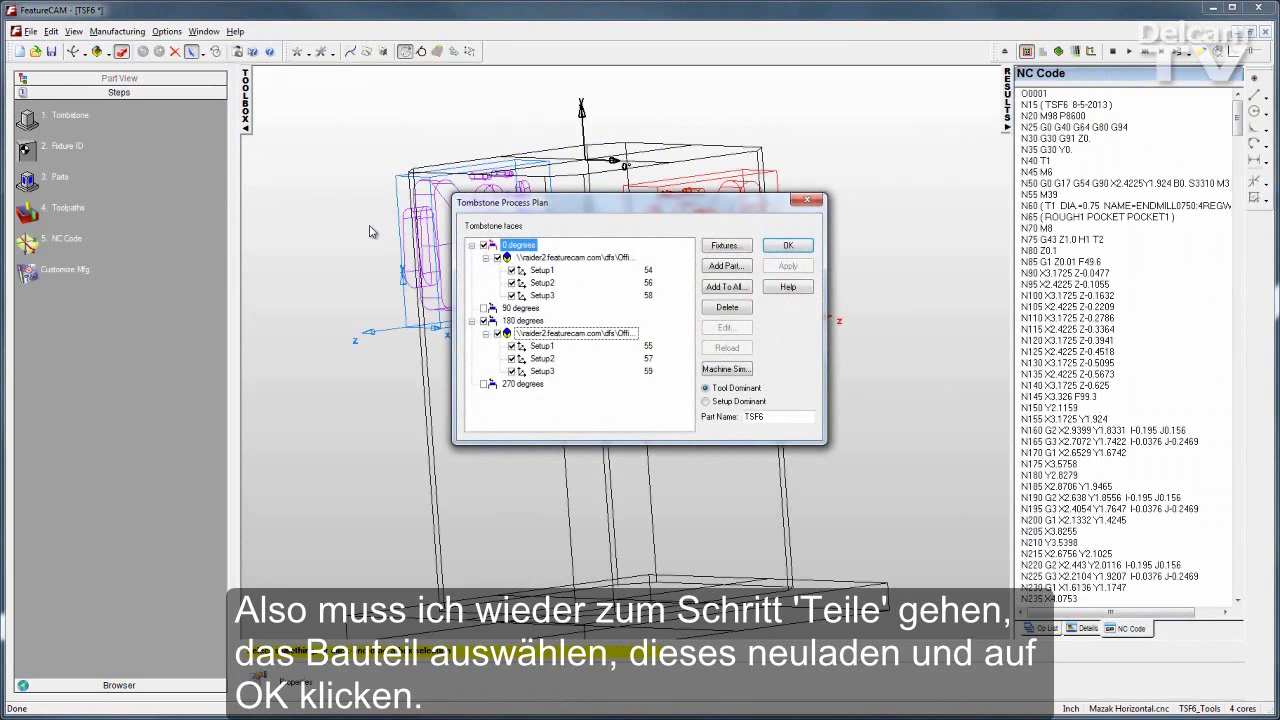
click(555, 258)
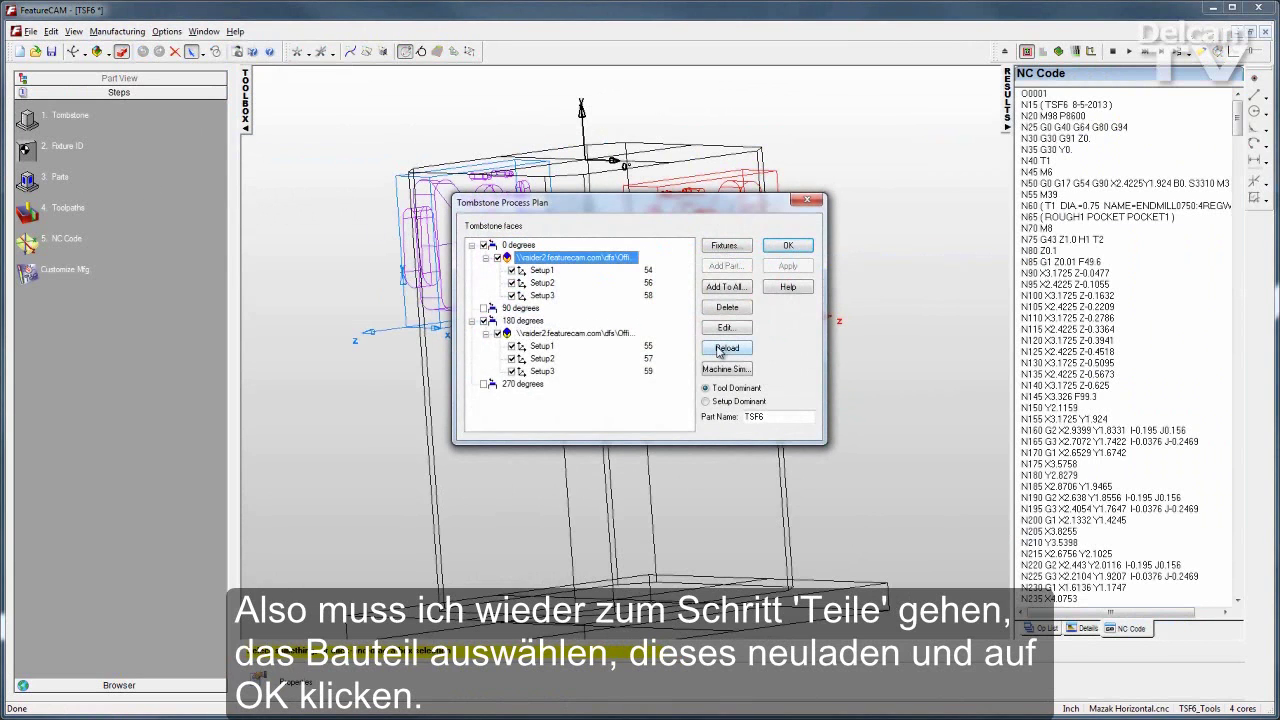
click(720, 350)
click(787, 247)
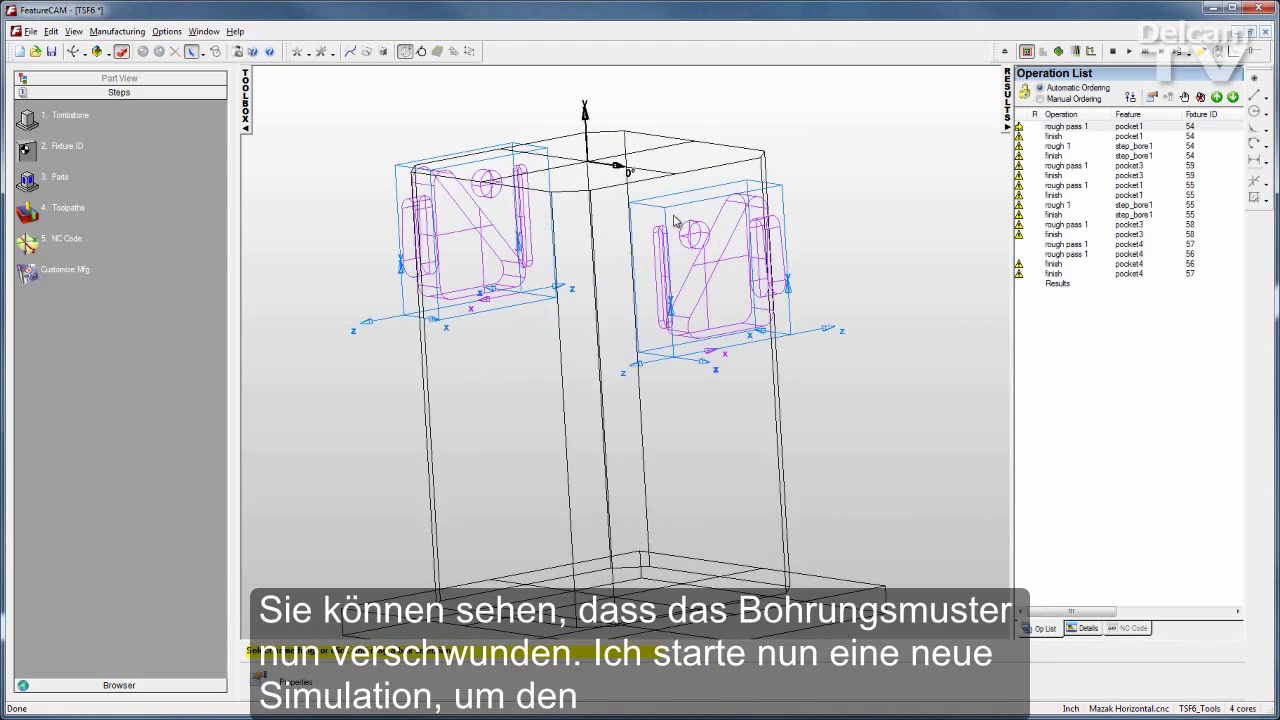
- Run the 3D machining simulation for the reloaded parts and display the updated NC code
click(1060, 52)
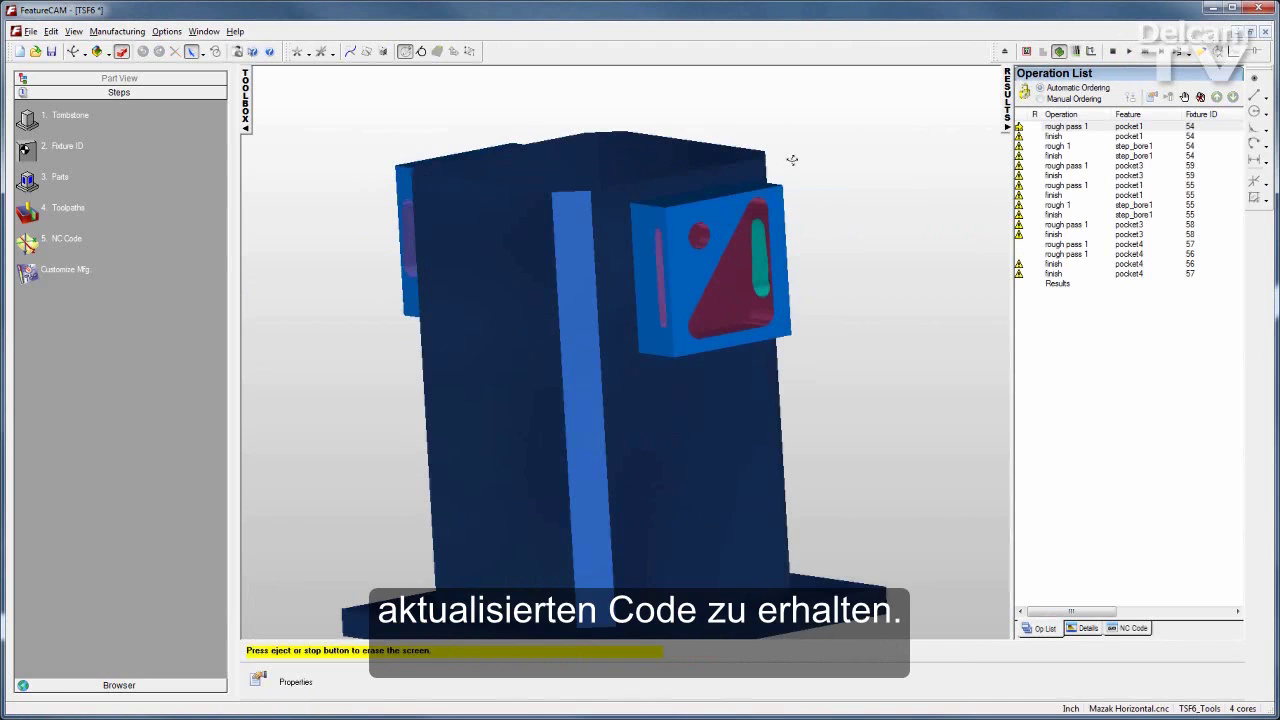
click(1135, 630)
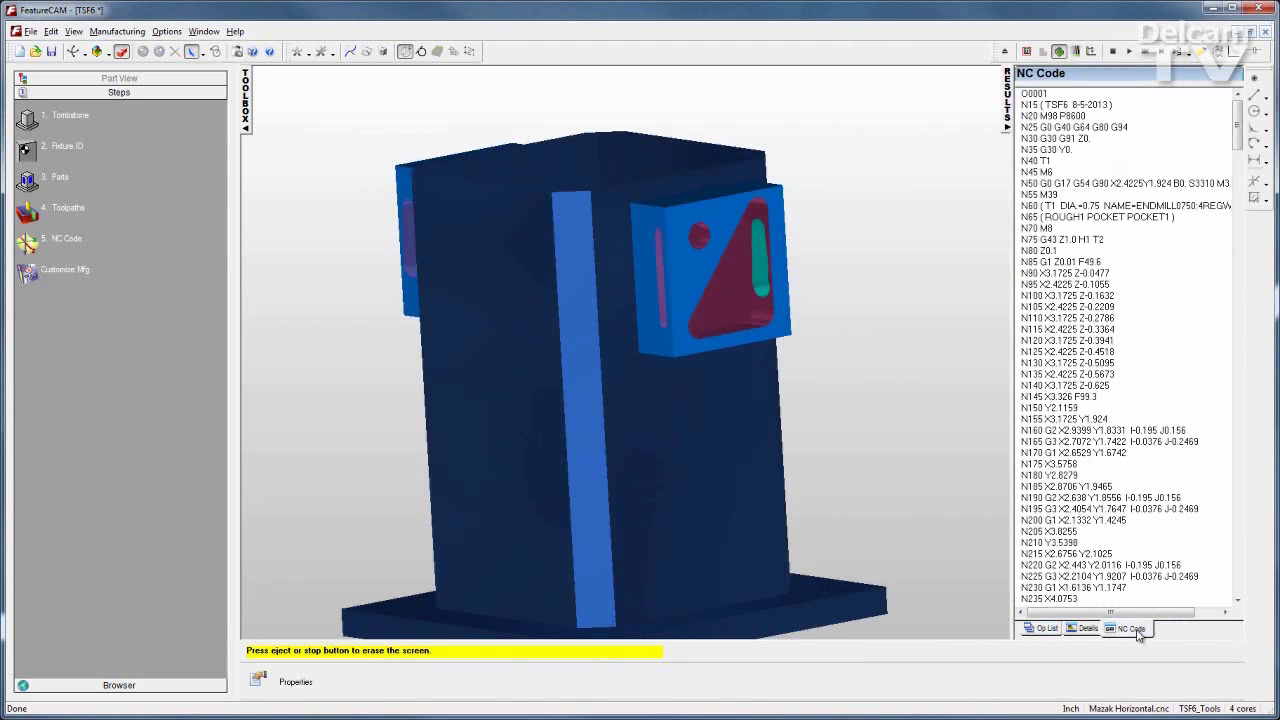